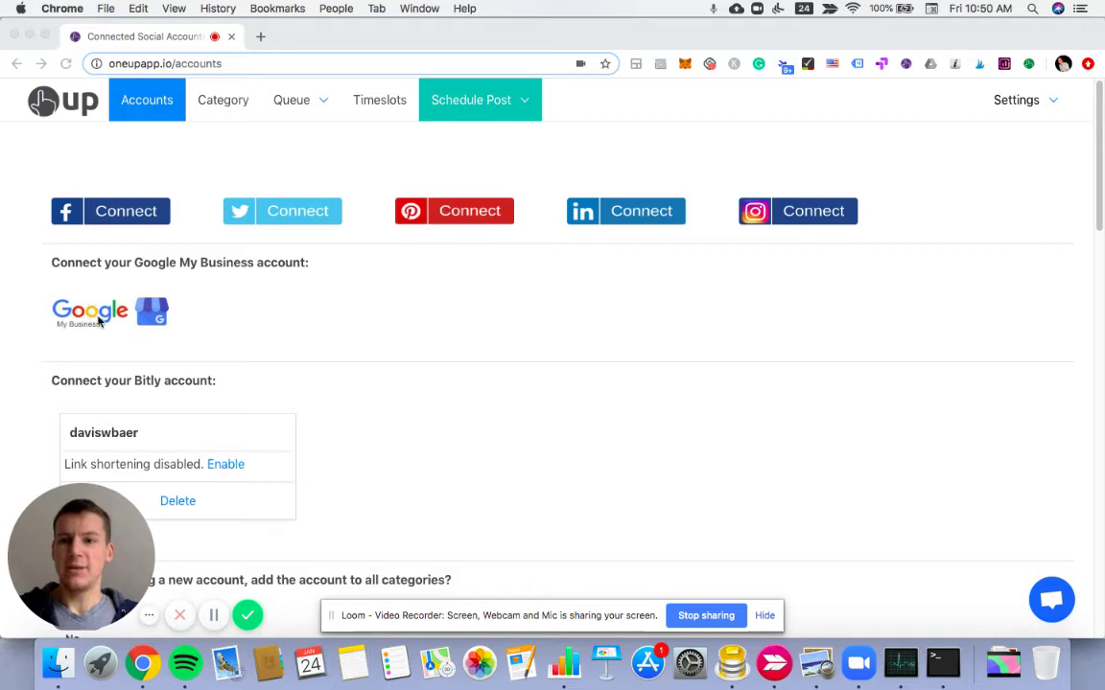
- Open the page for auto-posting from RSS feeds and start adding a new feed
click(471, 369)
mouse_move(507, 103)
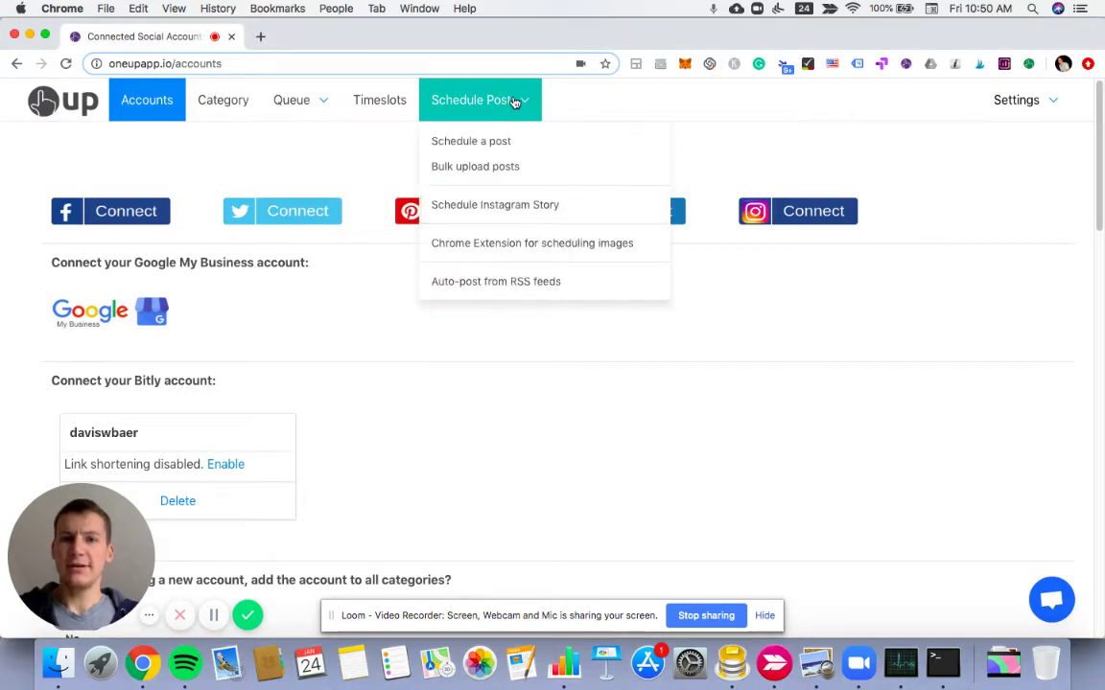
click(517, 284)
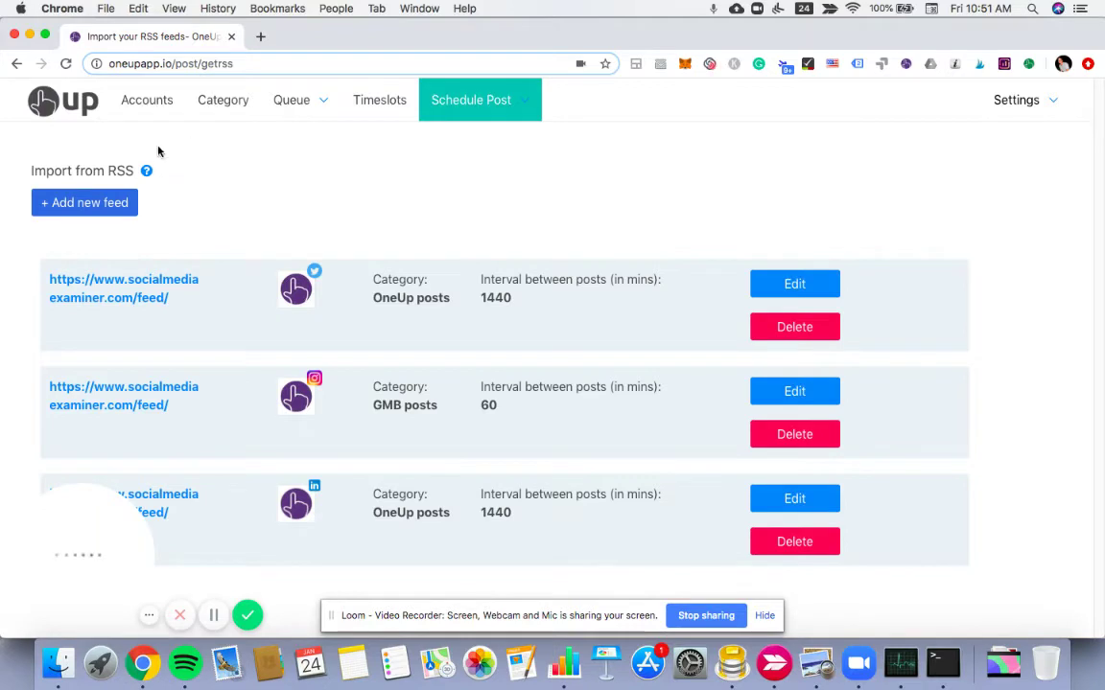
click(84, 206)
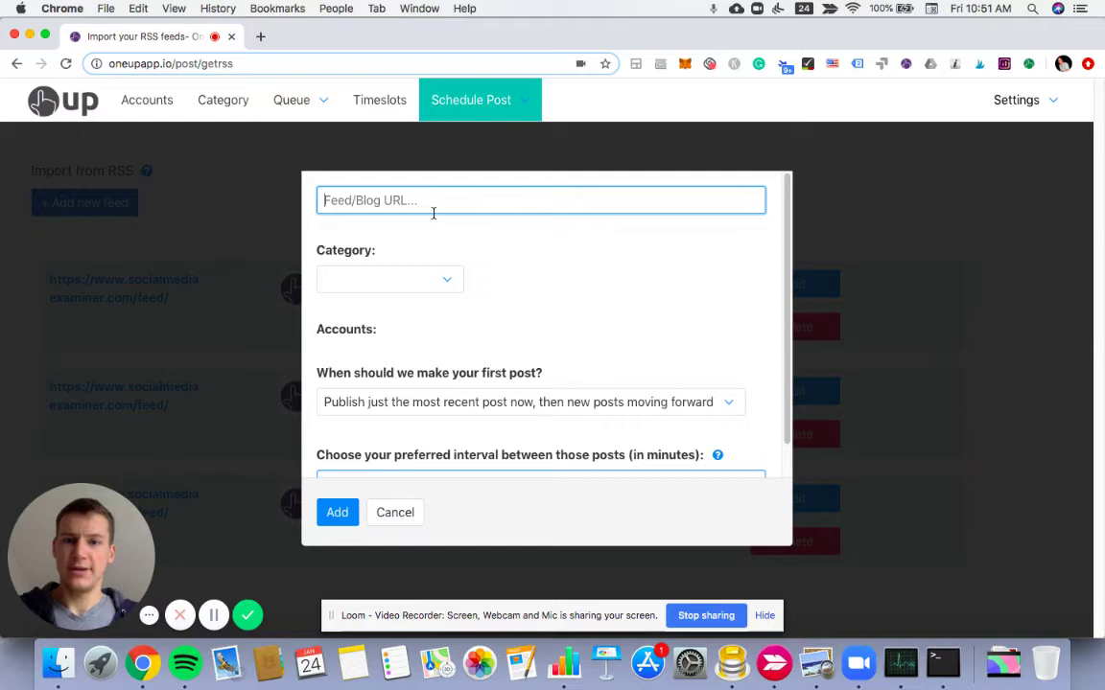
text(https://www.socialmediaexaminer.com/feed/)
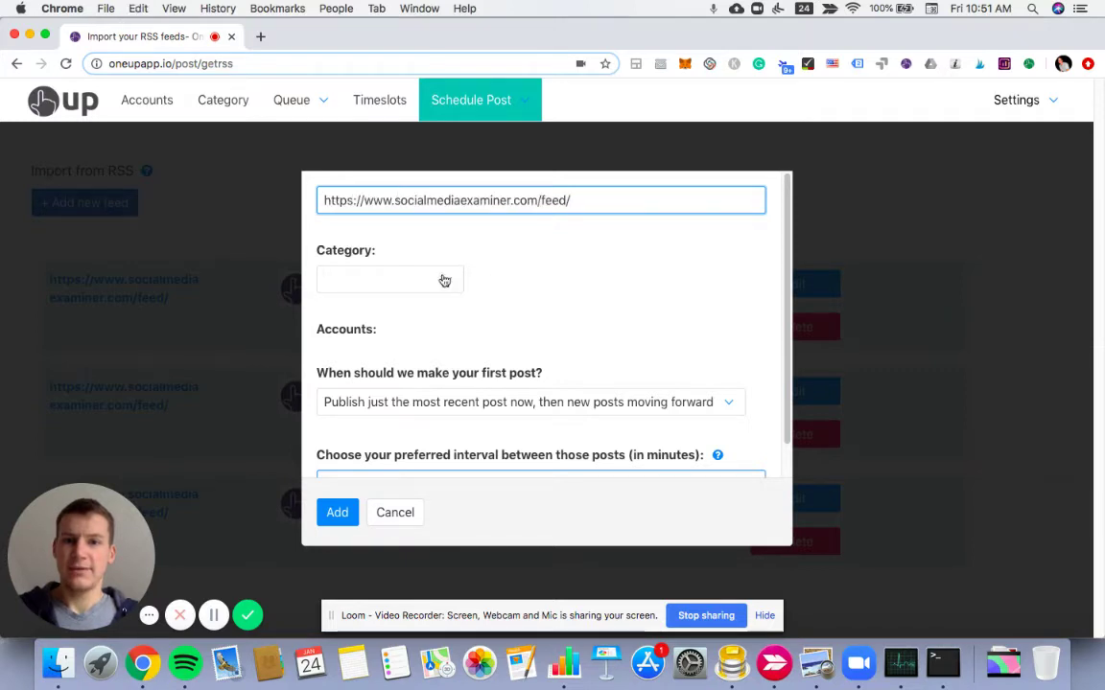
click(412, 279)
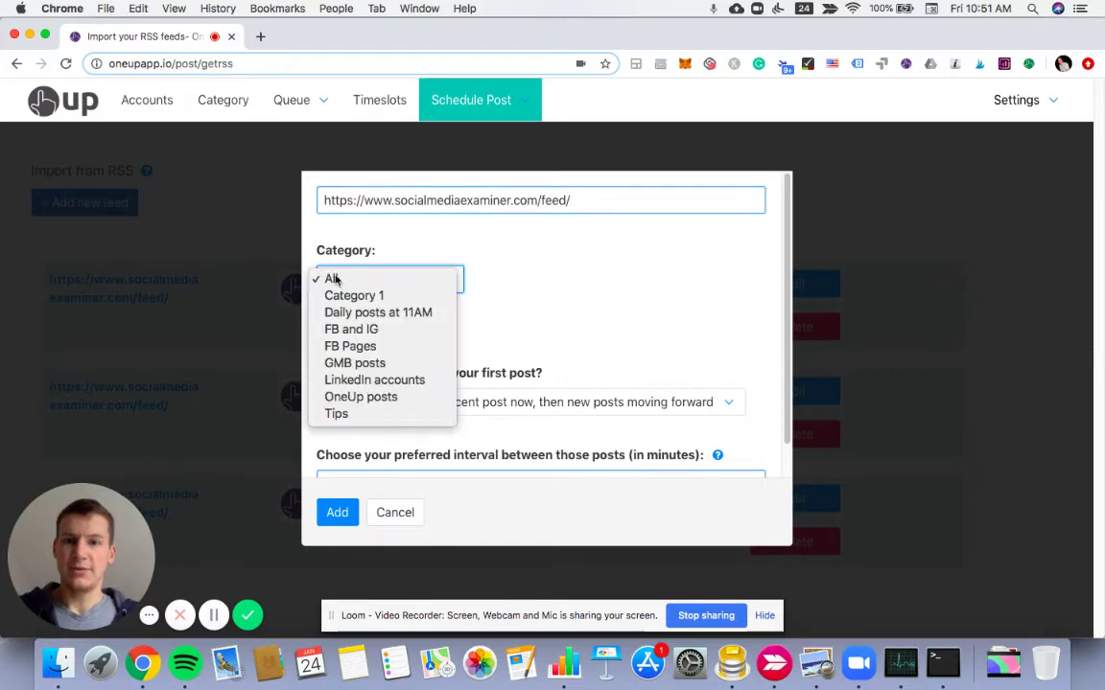
click(356, 364)
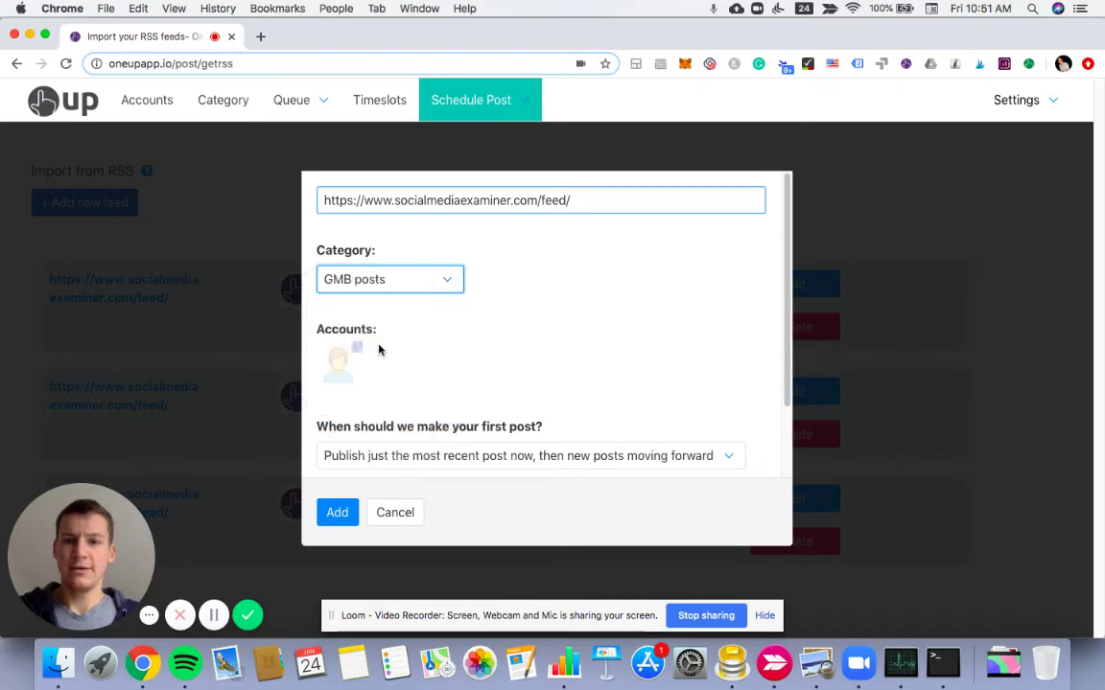
scroll(377, 347, down, 2)
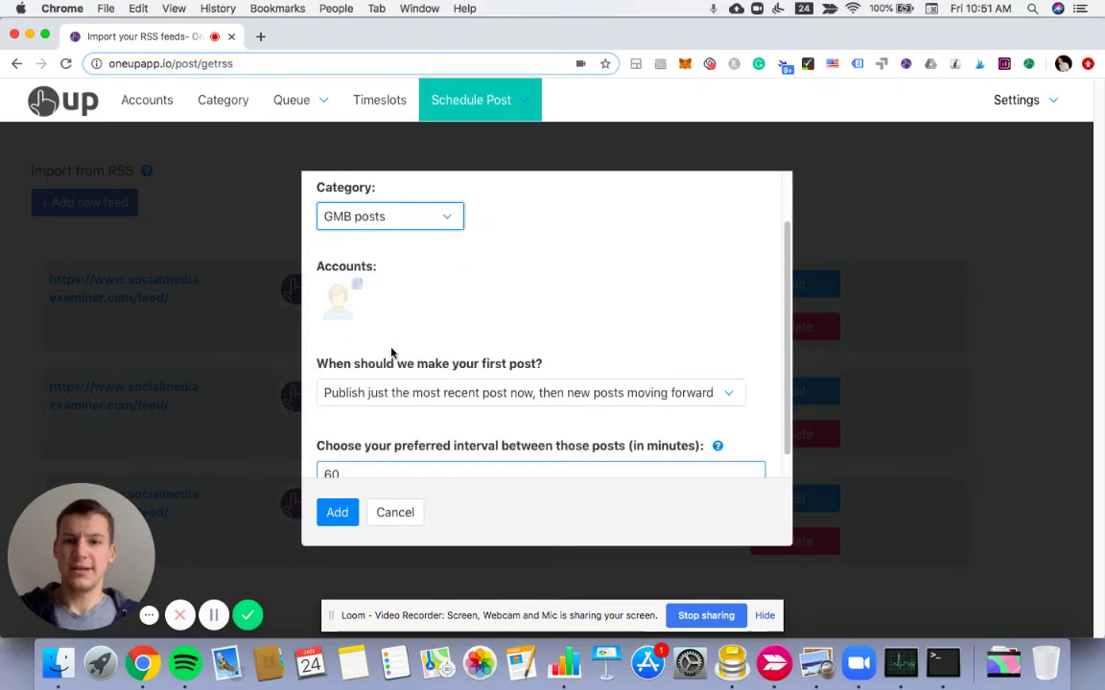
click(344, 303)
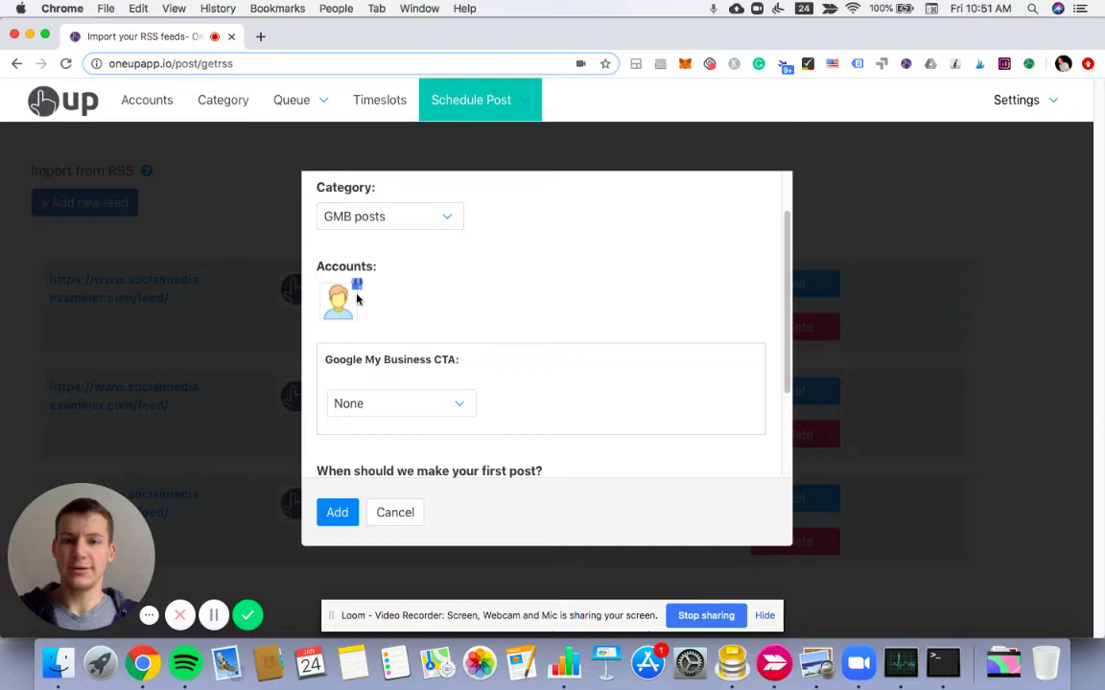
scroll(388, 303, down, 1)
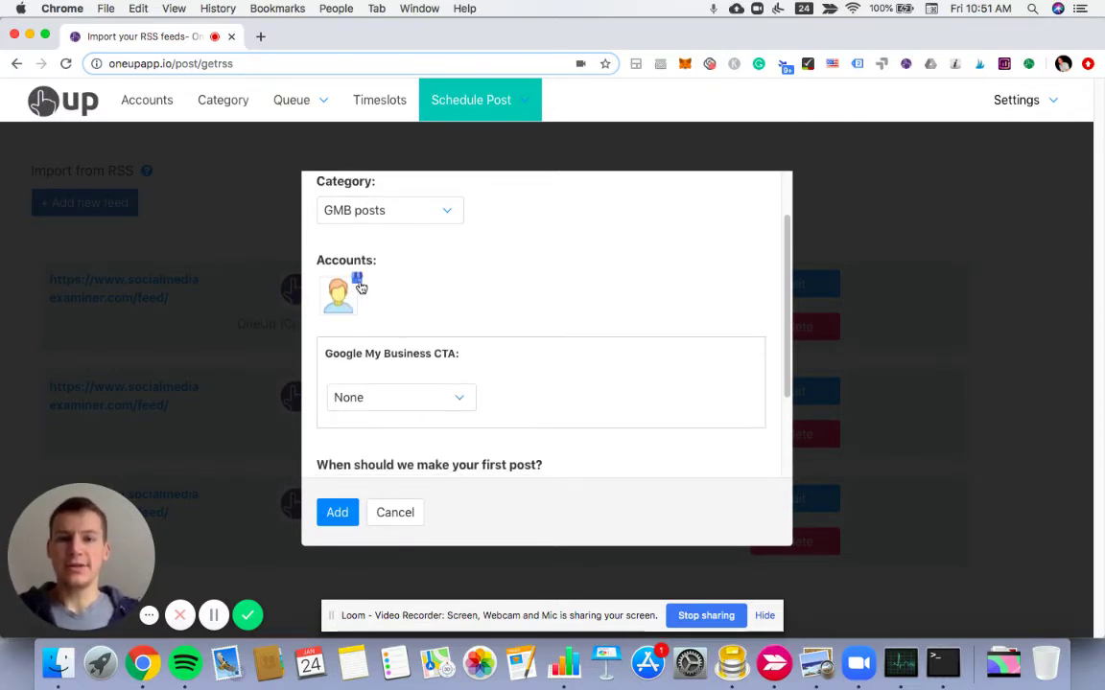
scroll(390, 296, down, 3)
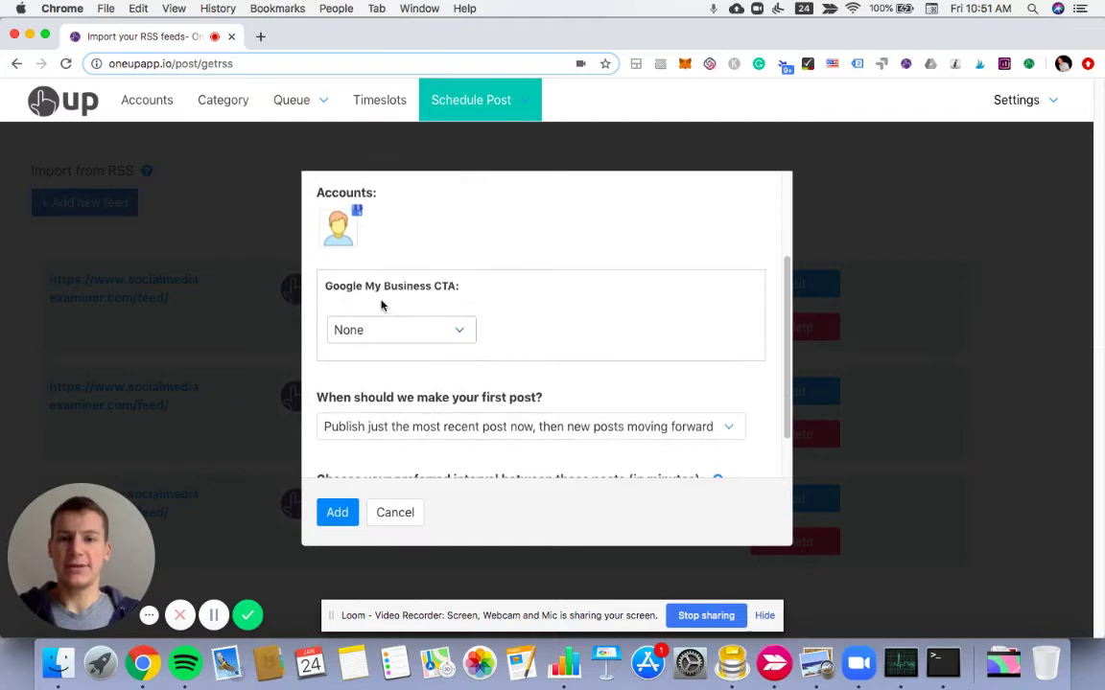
click(459, 335)
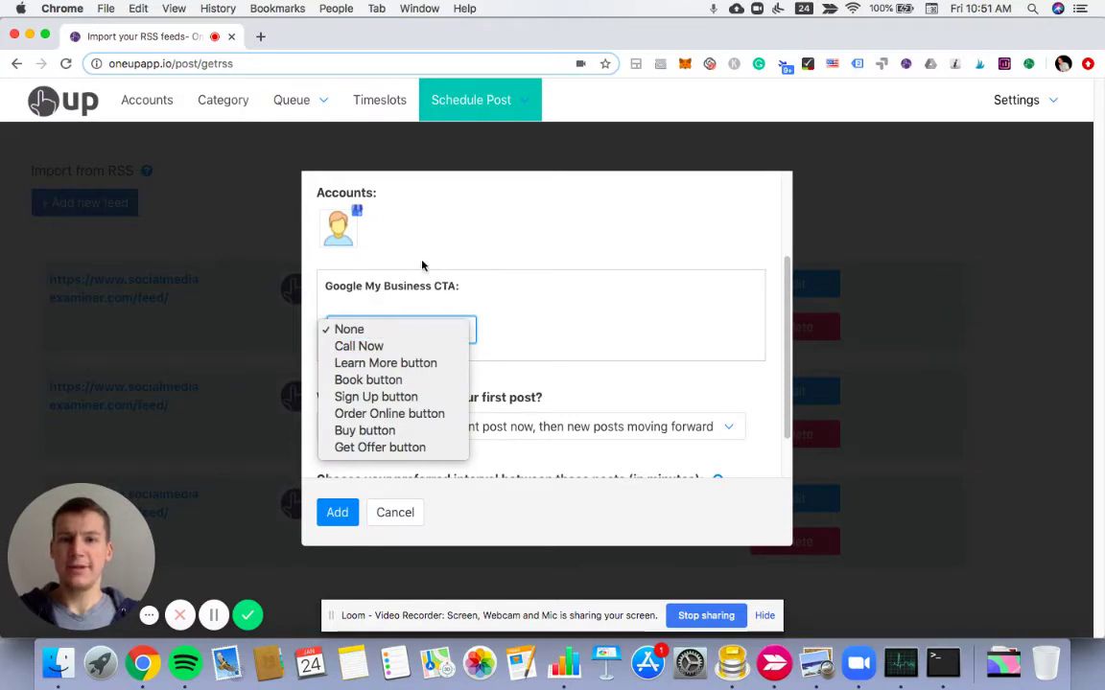
click(402, 364)
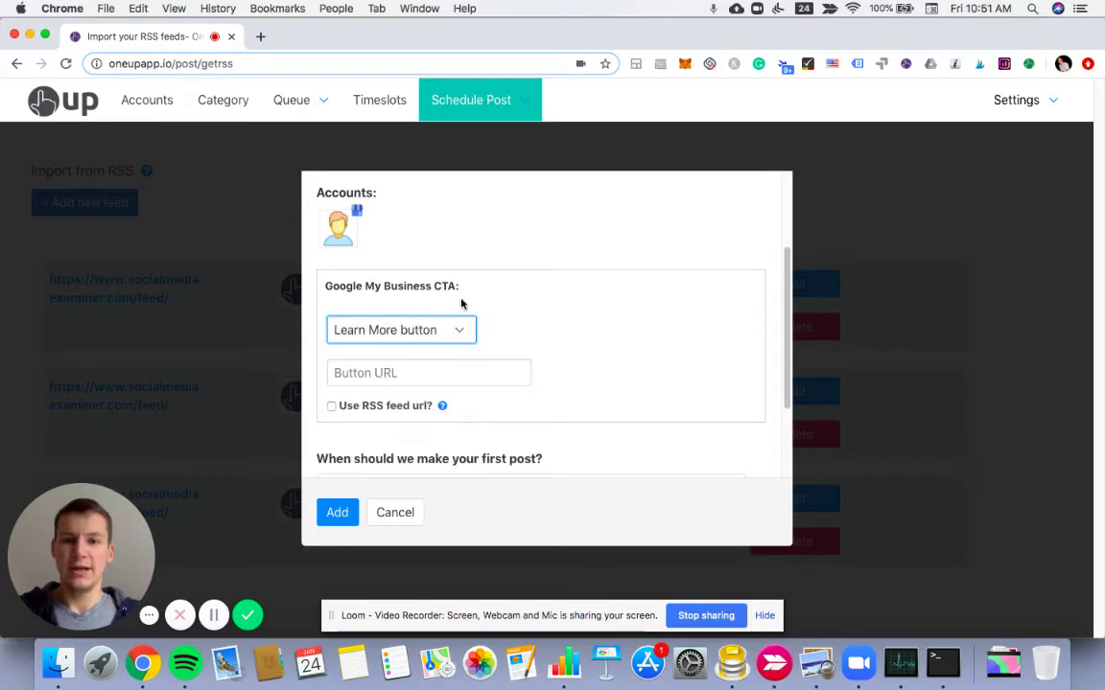
scroll(451, 326, down, 2)
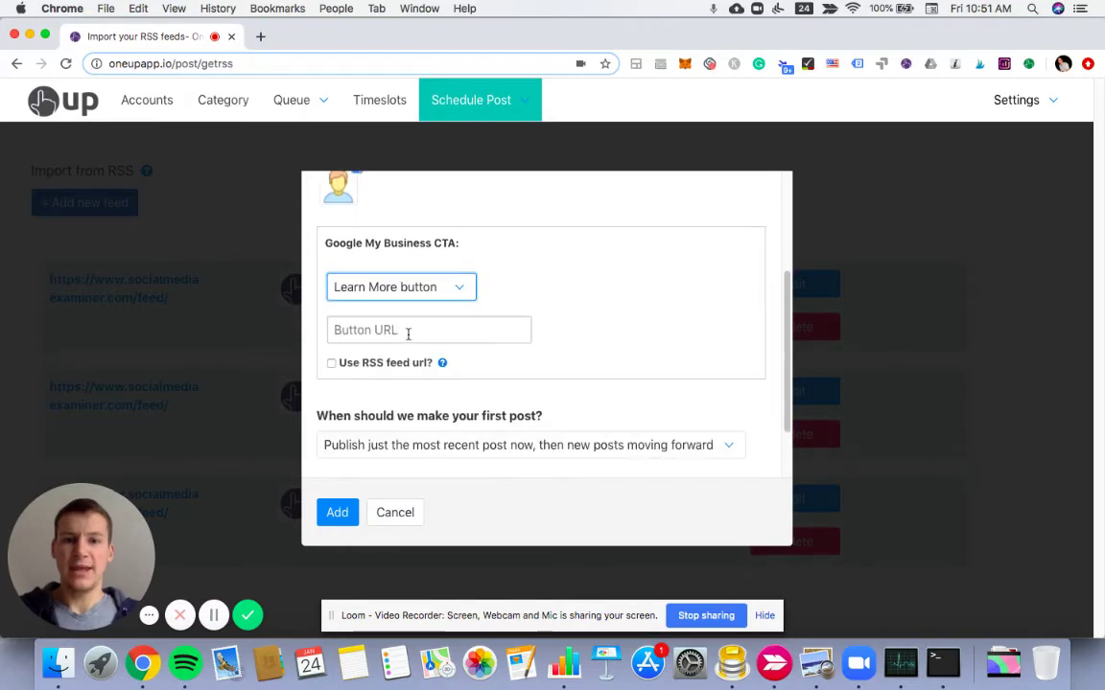
scroll(377, 383, up, 1)
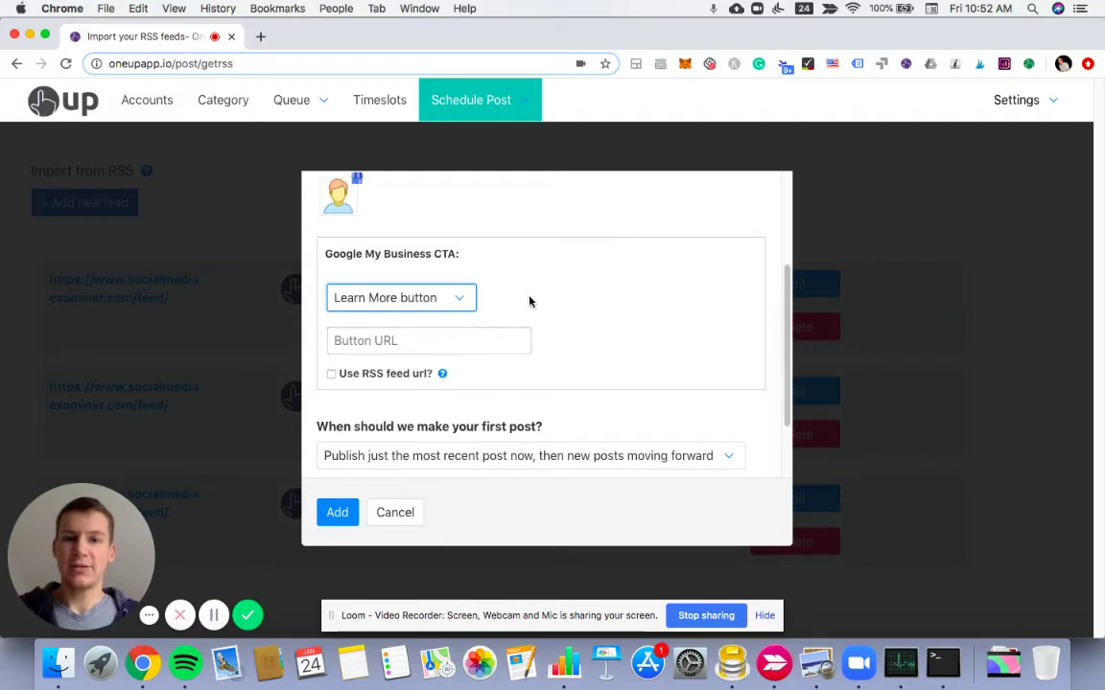
click(378, 342)
text(w)
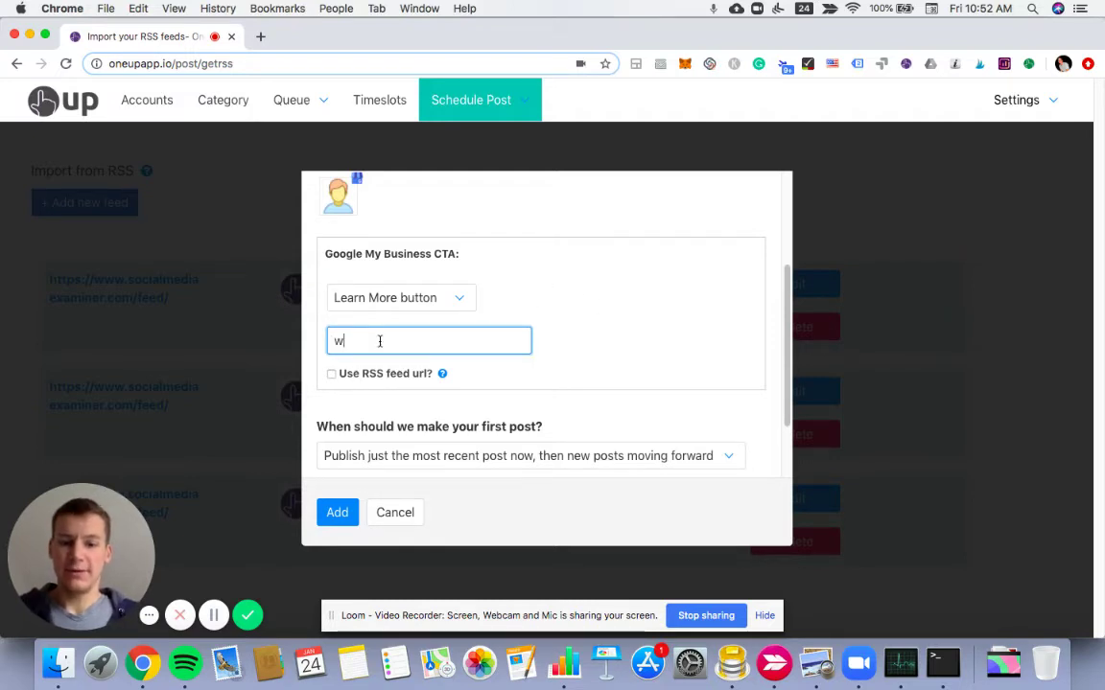
text(ww.oneup)
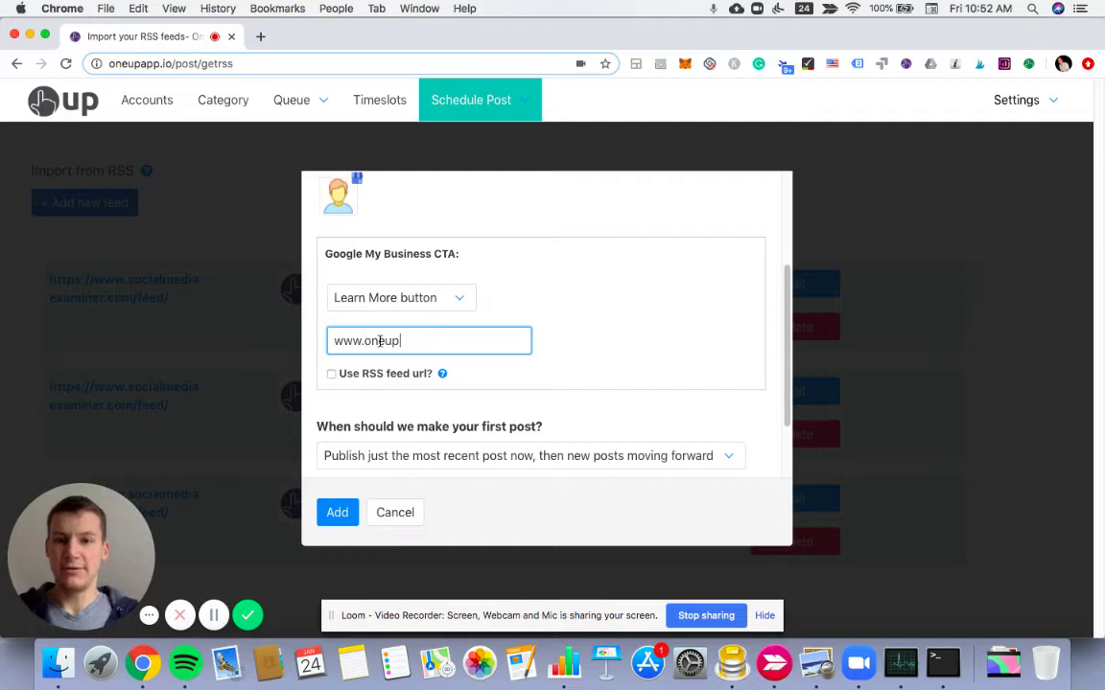
text(app.io)
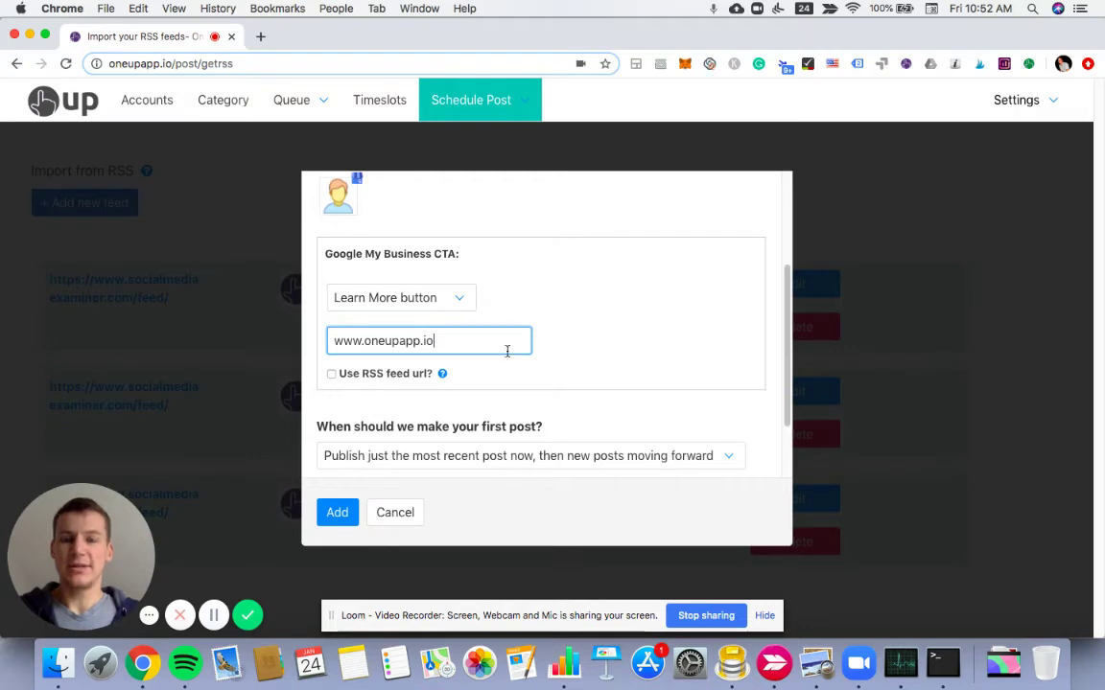
drag(436, 342, 328, 347)
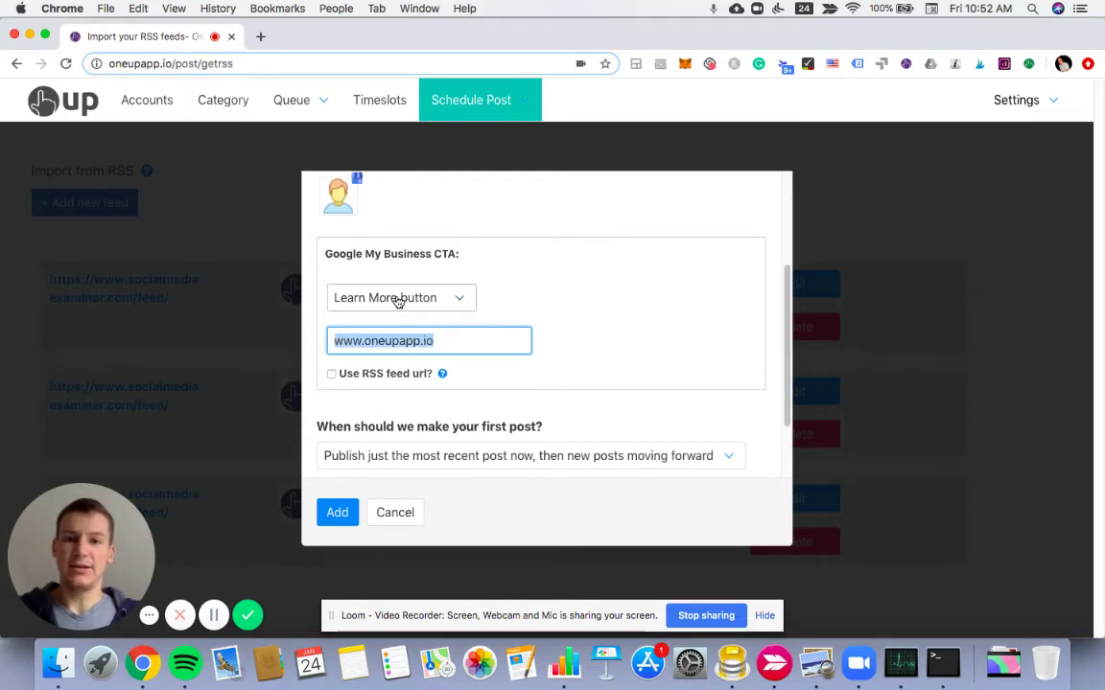
click(537, 342)
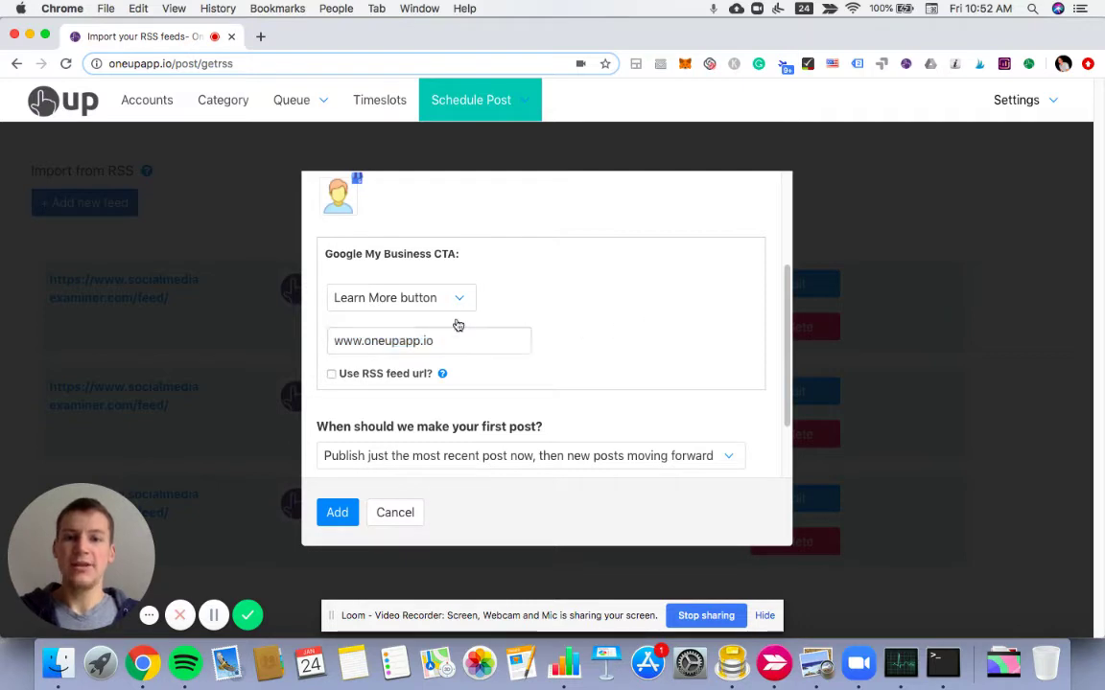
click(332, 374)
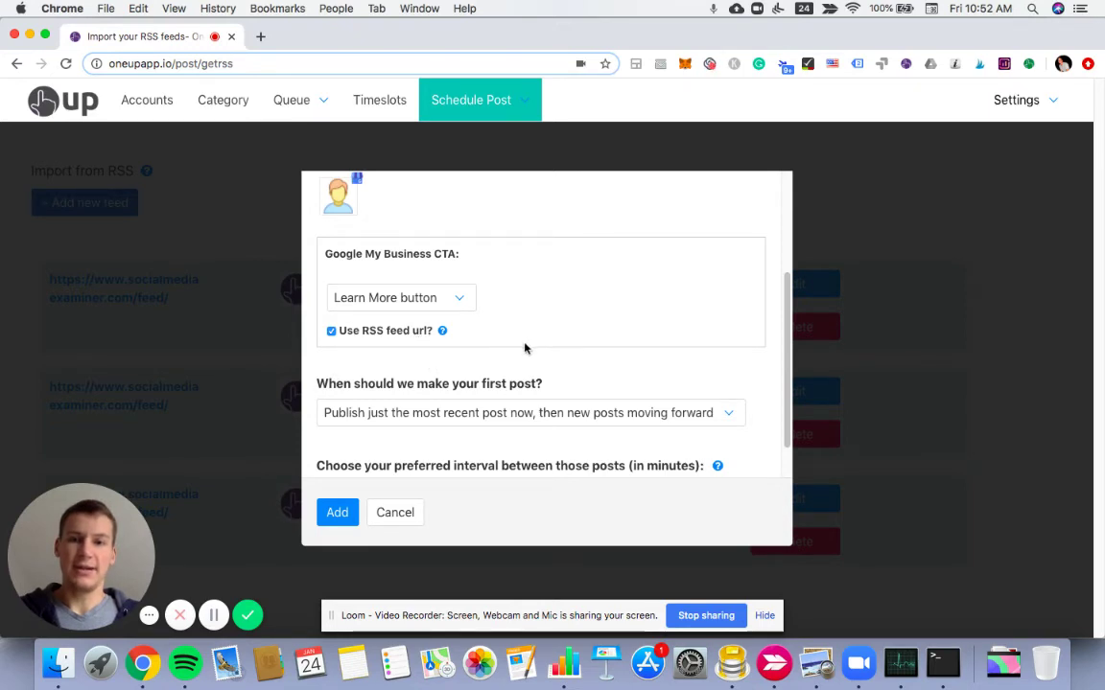
scroll(499, 331, up, 1)
scroll(523, 297, up, 1)
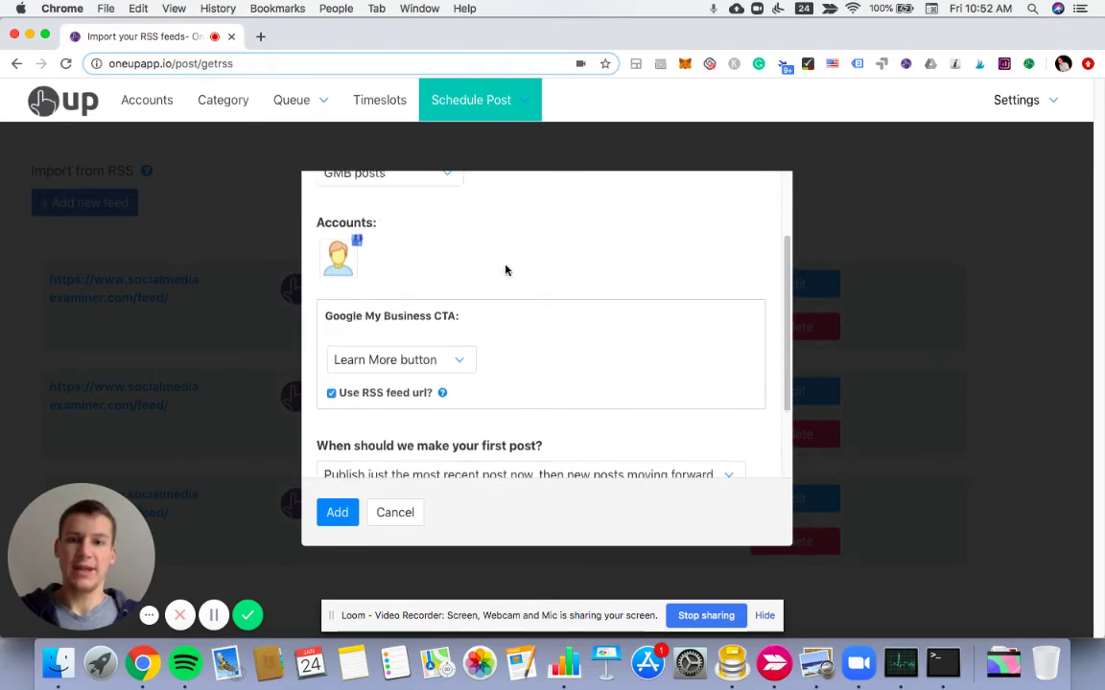
scroll(521, 278, up, 3)
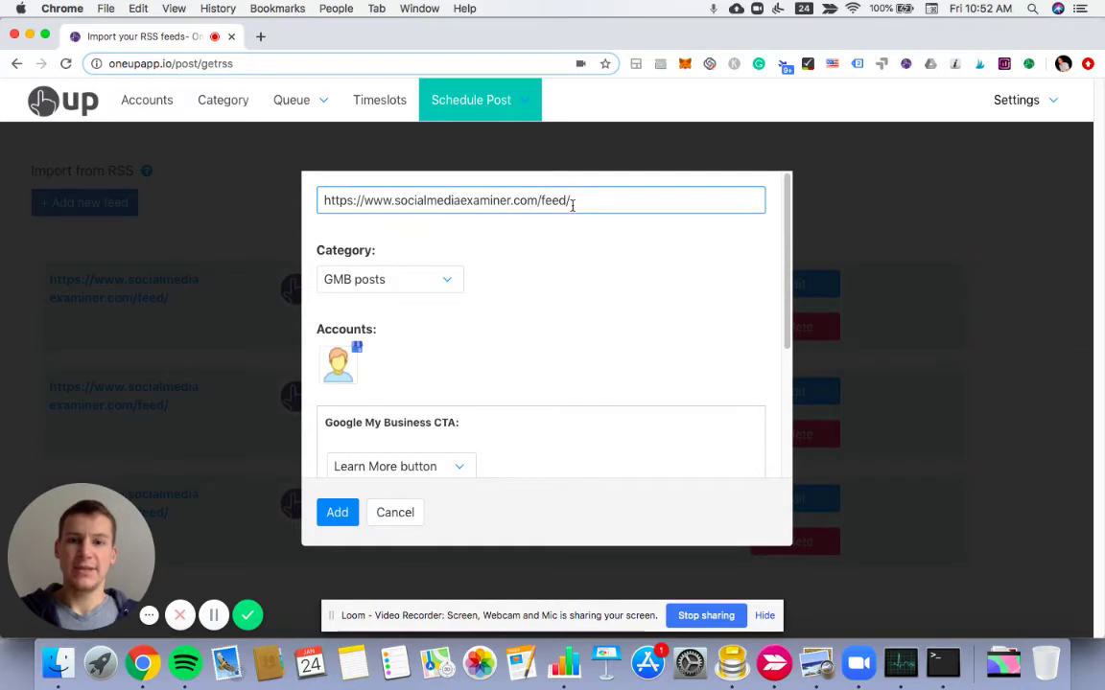
scroll(557, 278, down, 4)
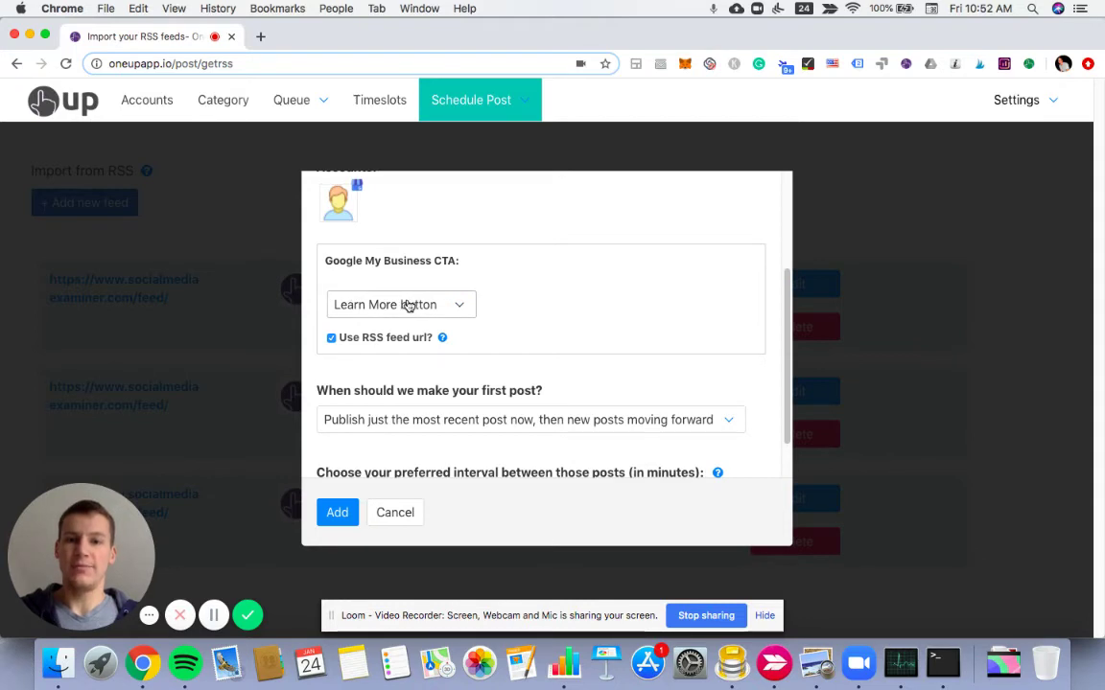
click(330, 337)
click(454, 350)
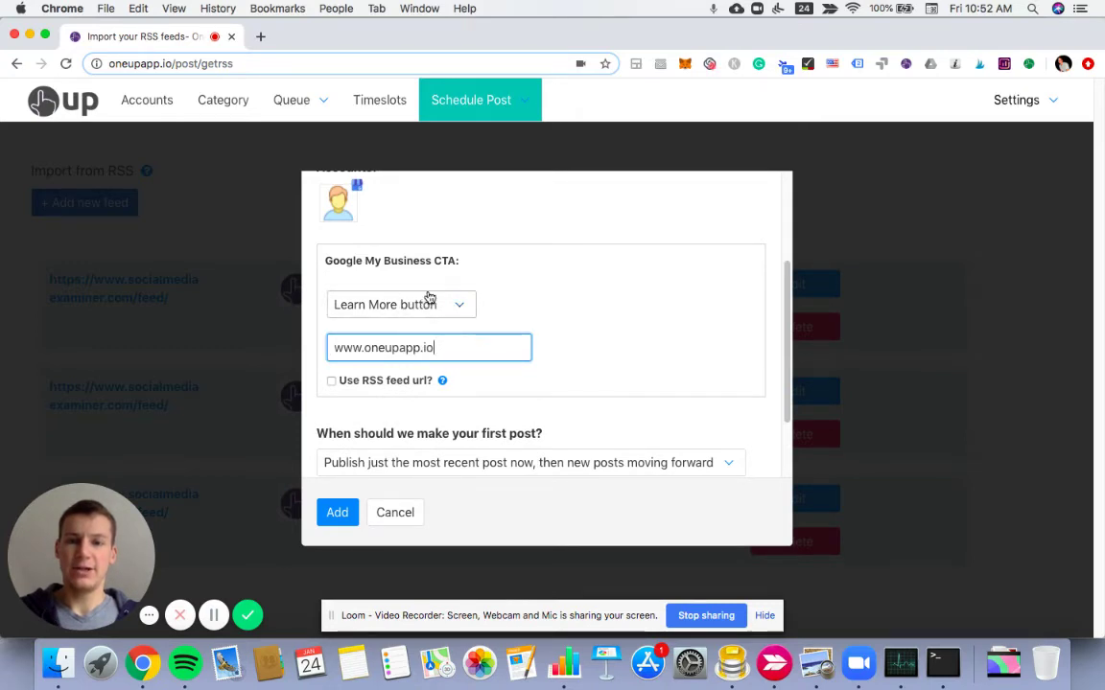
- Keep publishing just the most recent post now at a 60-minute interval, and add the feed
scroll(524, 303, down, 2)
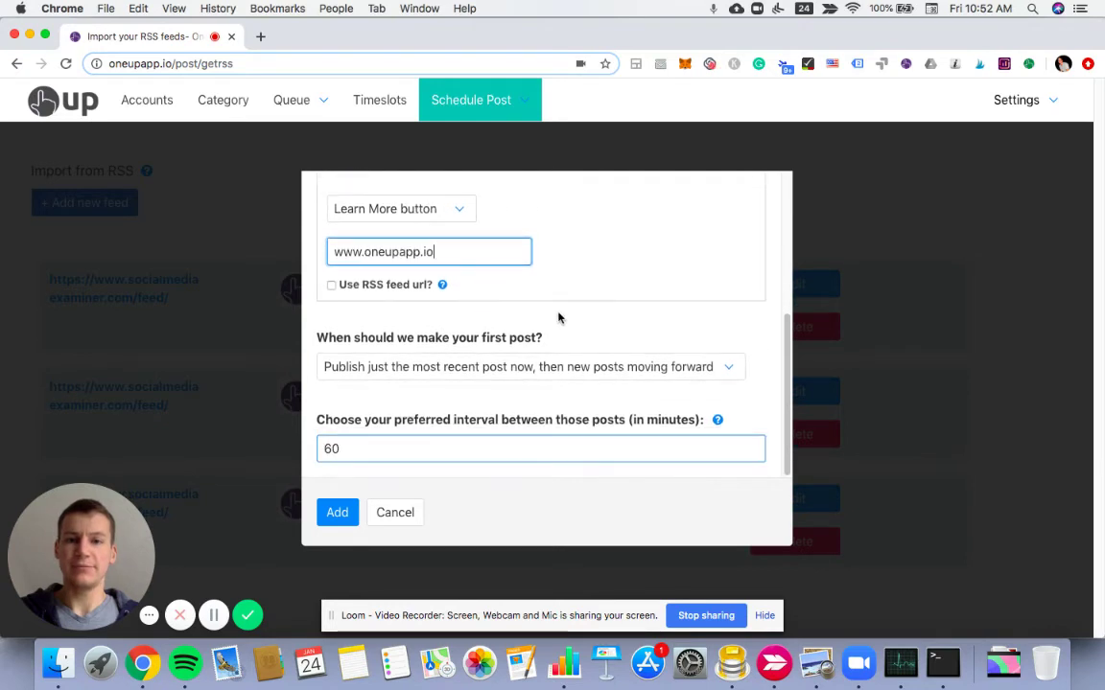
click(446, 373)
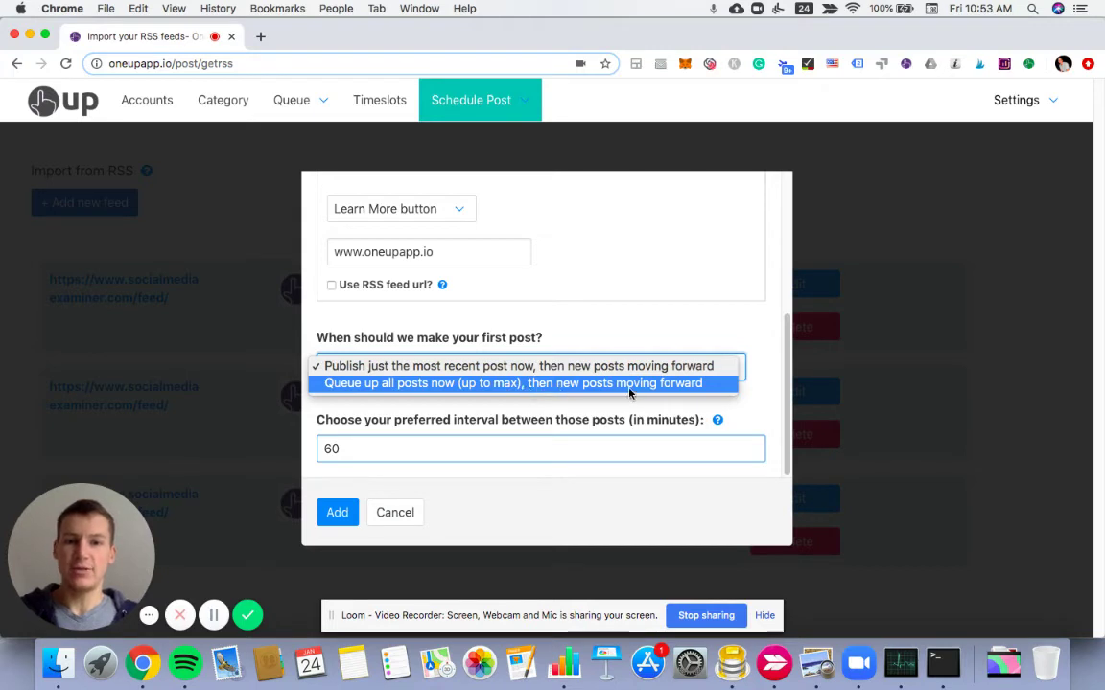
click(483, 375)
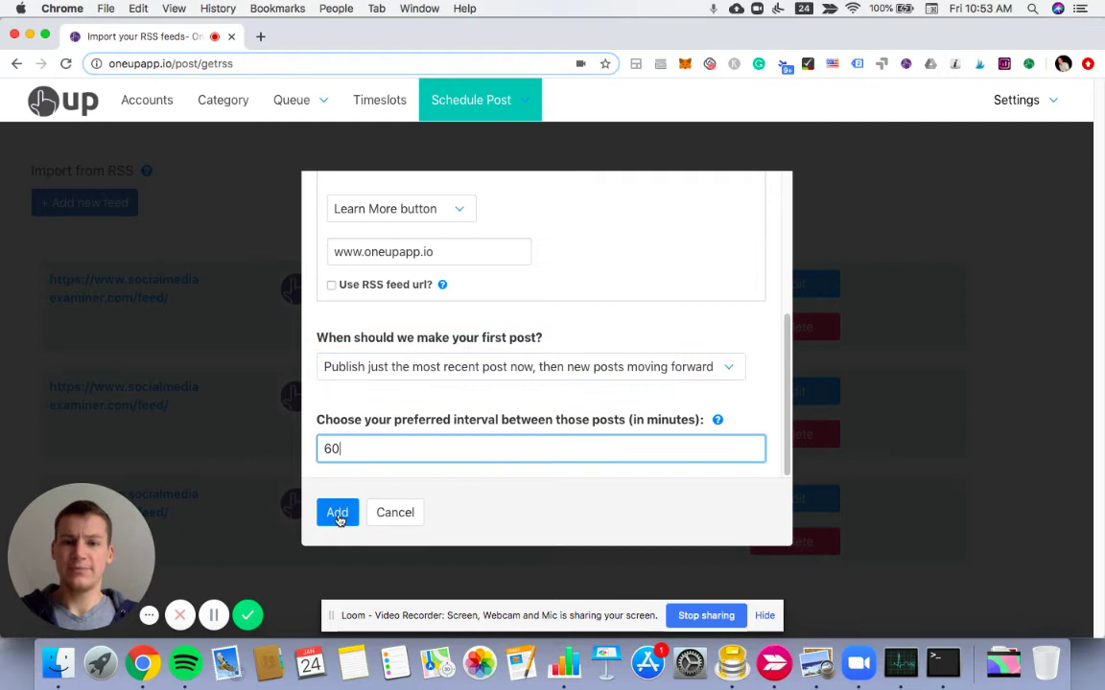
click(341, 514)
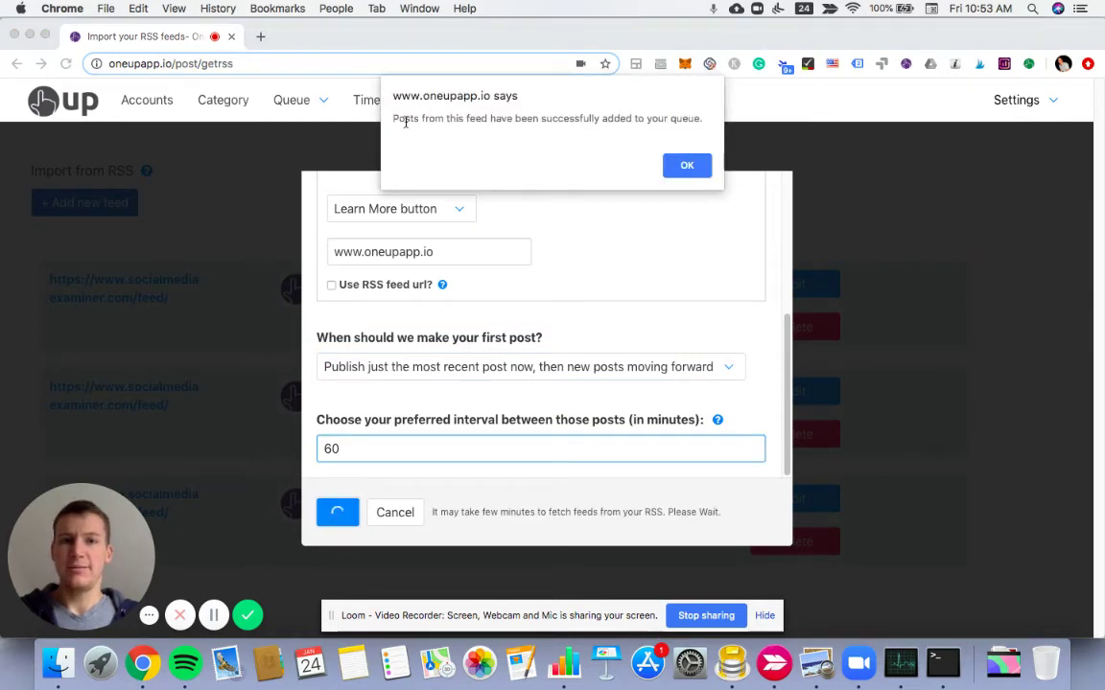
drag(405, 122, 586, 129)
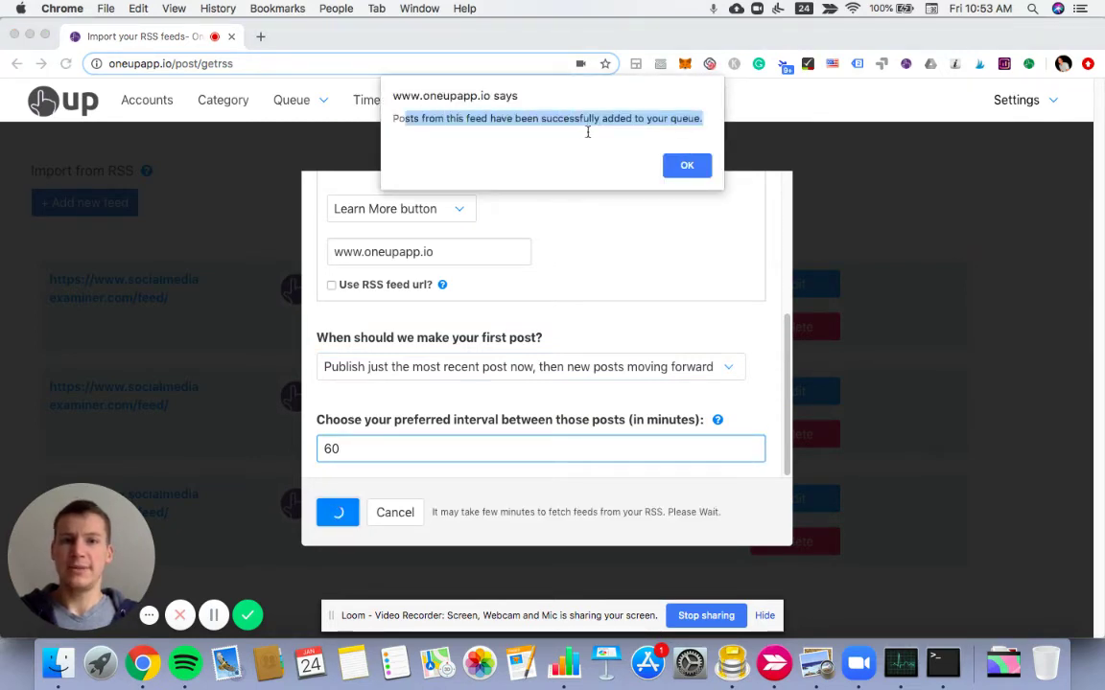
click(687, 167)
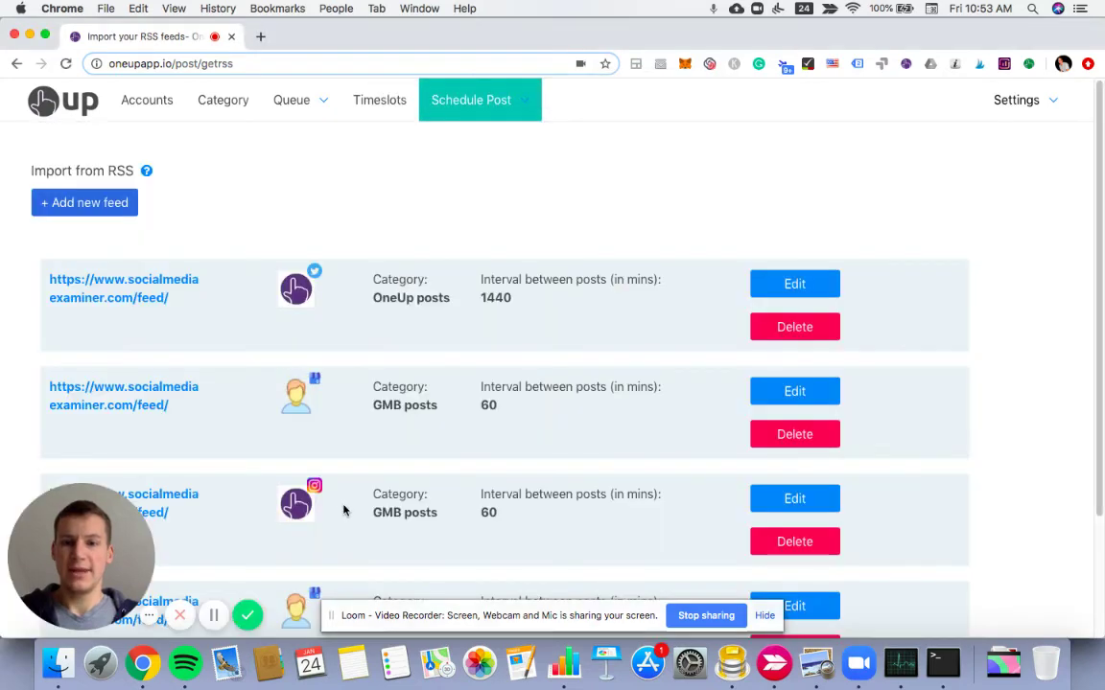
- Review the imported RSS feeds list for the newly added Google My Business feed
scroll(264, 328, down, 3)
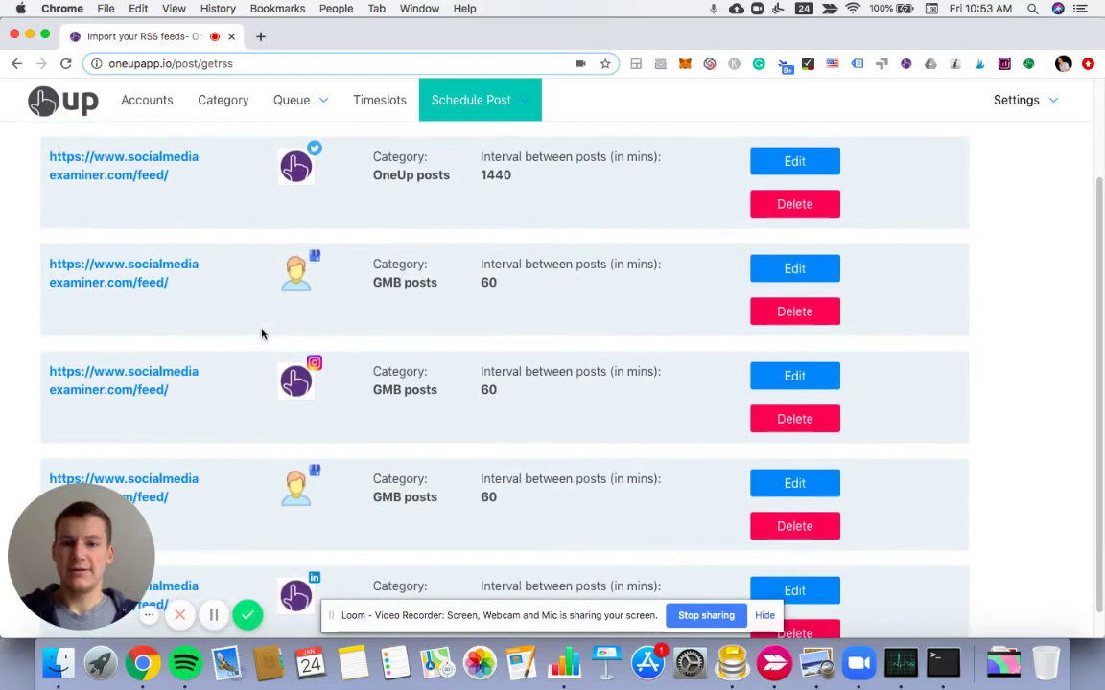
scroll(177, 500, down, 1)
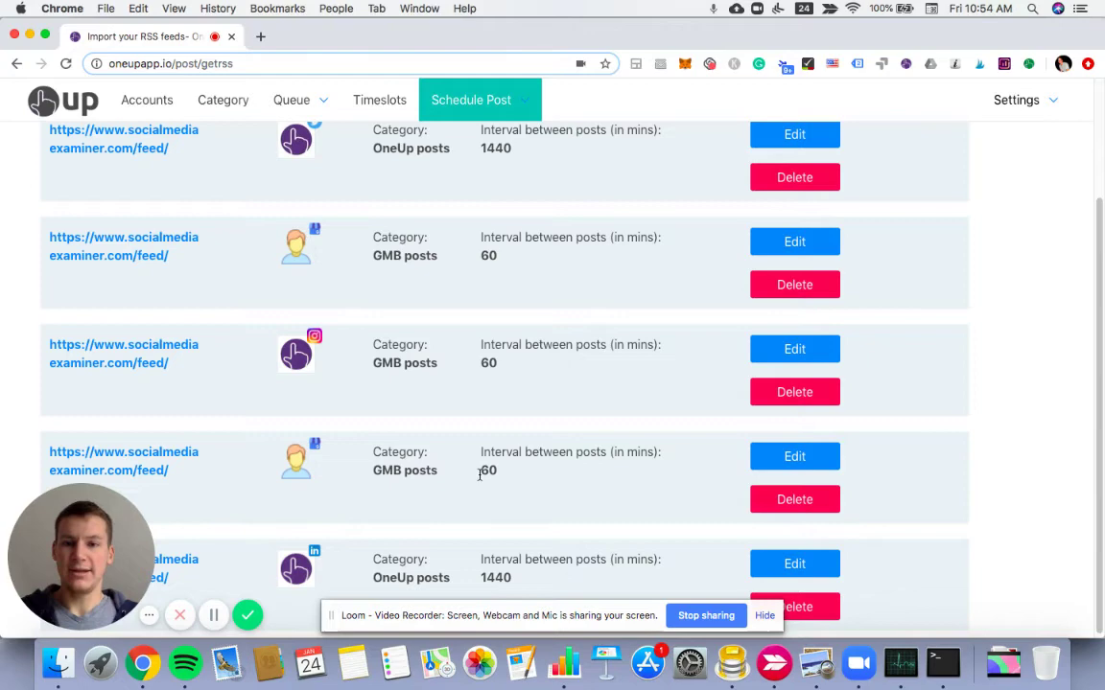
scroll(467, 493, up, 5)
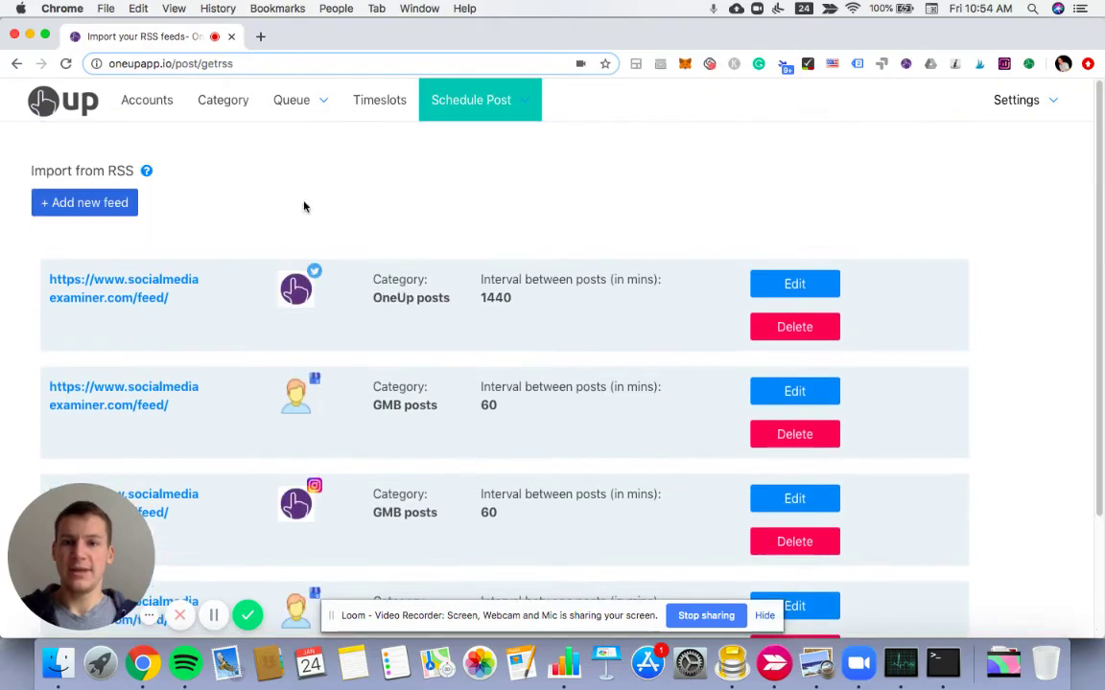
- Open the published posts in the queue and examine the newest Google My Business post imported from the feed
click(291, 99)
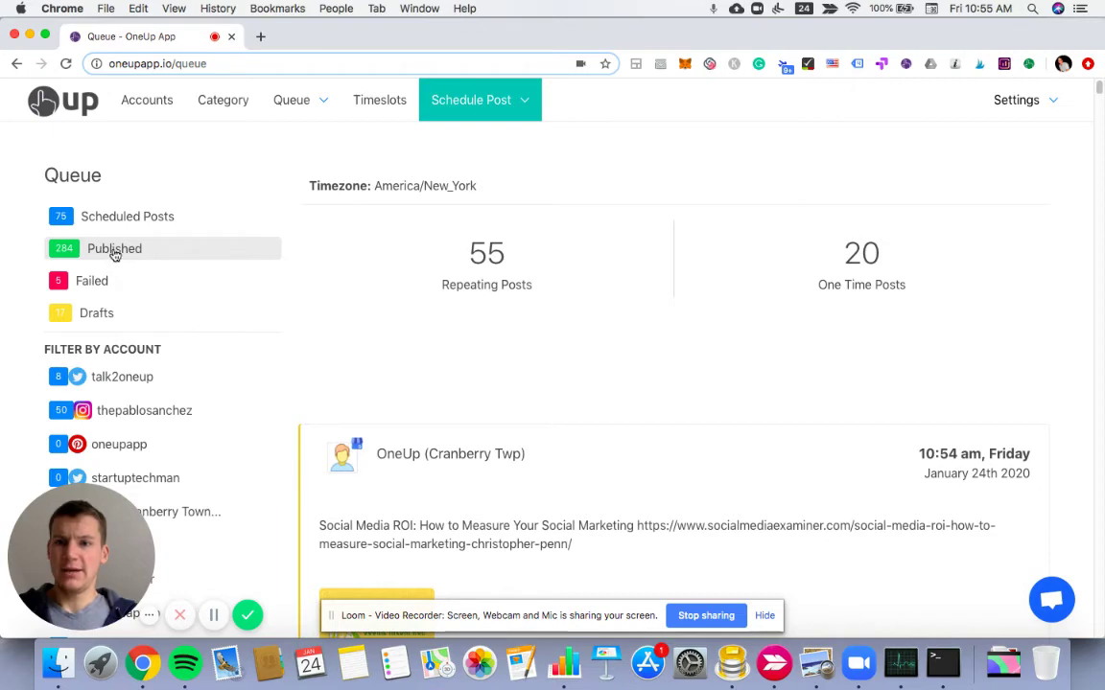
scroll(264, 257, down, 2)
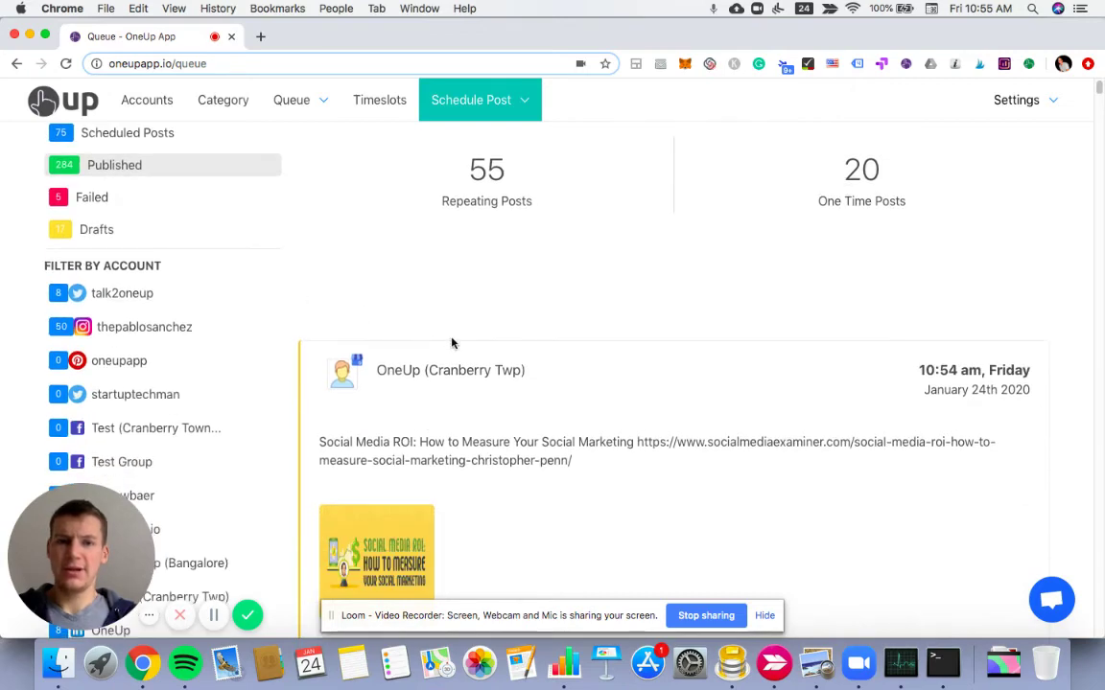
scroll(452, 343, down, 1)
scroll(606, 326, down, 1)
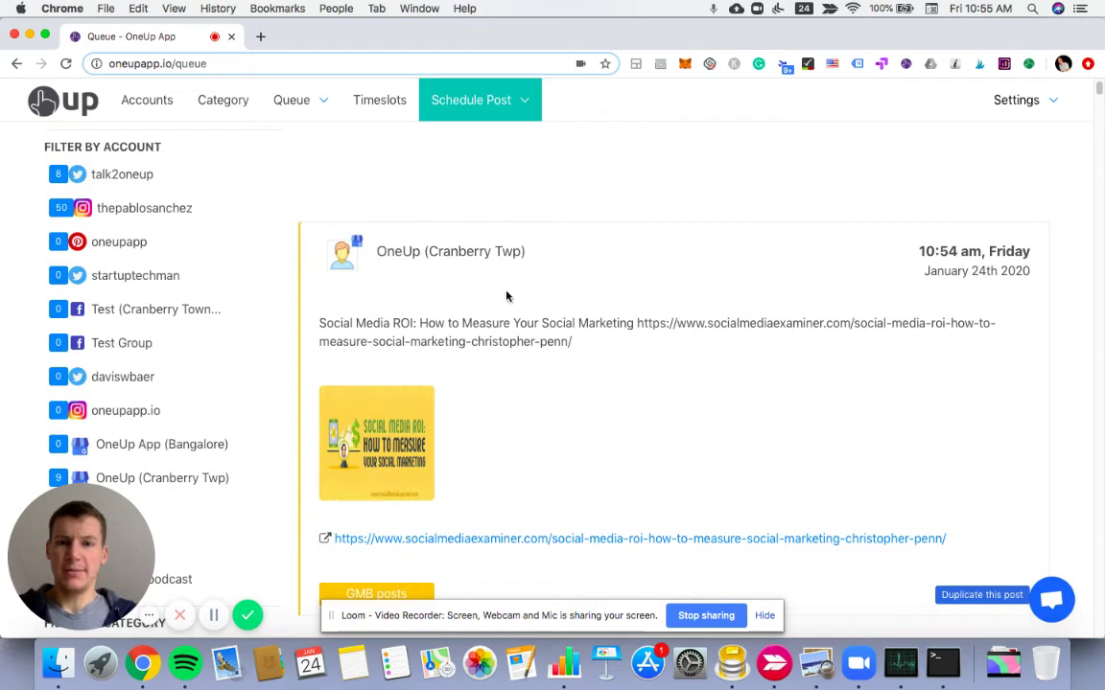
- Search Google for "oneup" in a new tab and find the posts in the OneUp business profile
click(260, 36)
text(oneup)
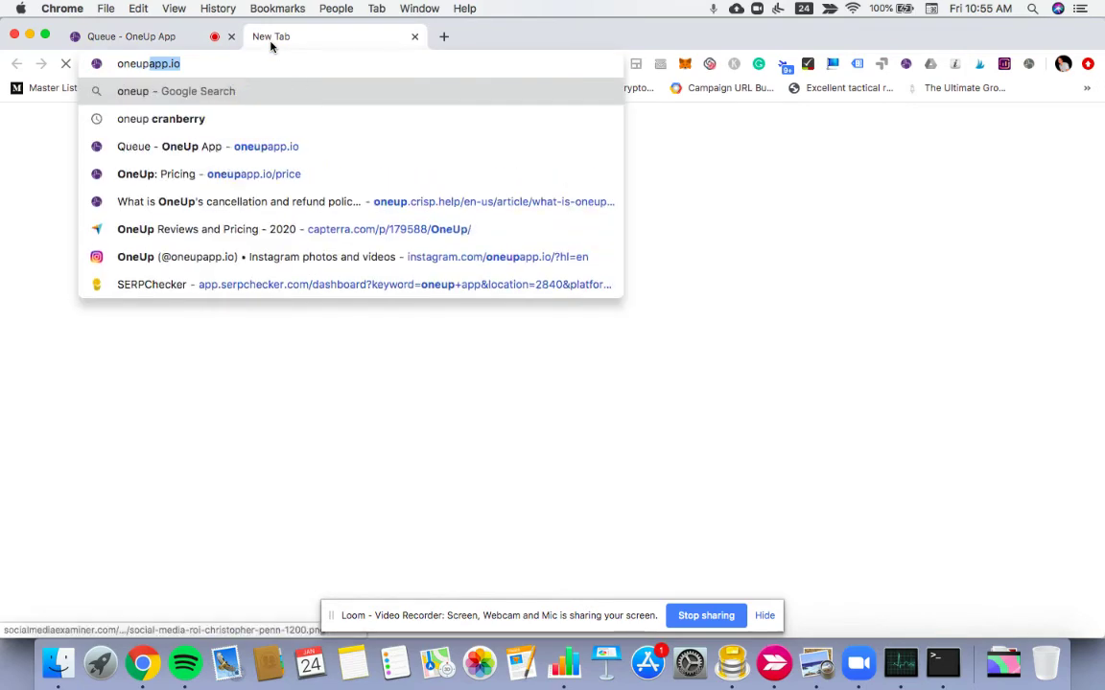
key(Return)
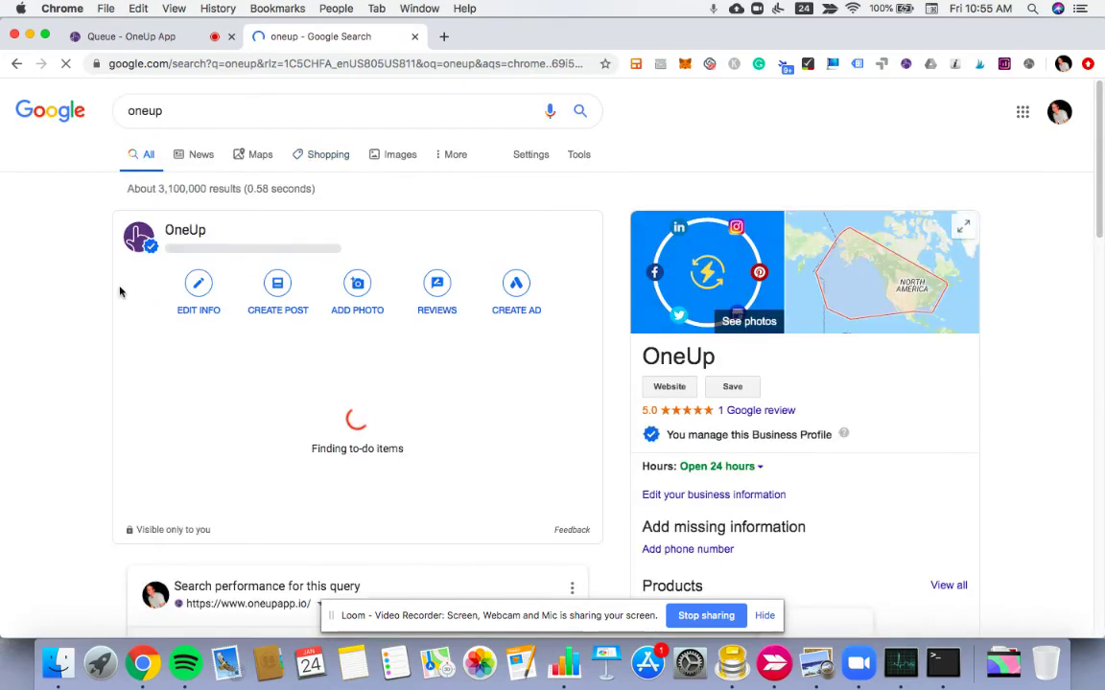
scroll(1006, 362, down, 3)
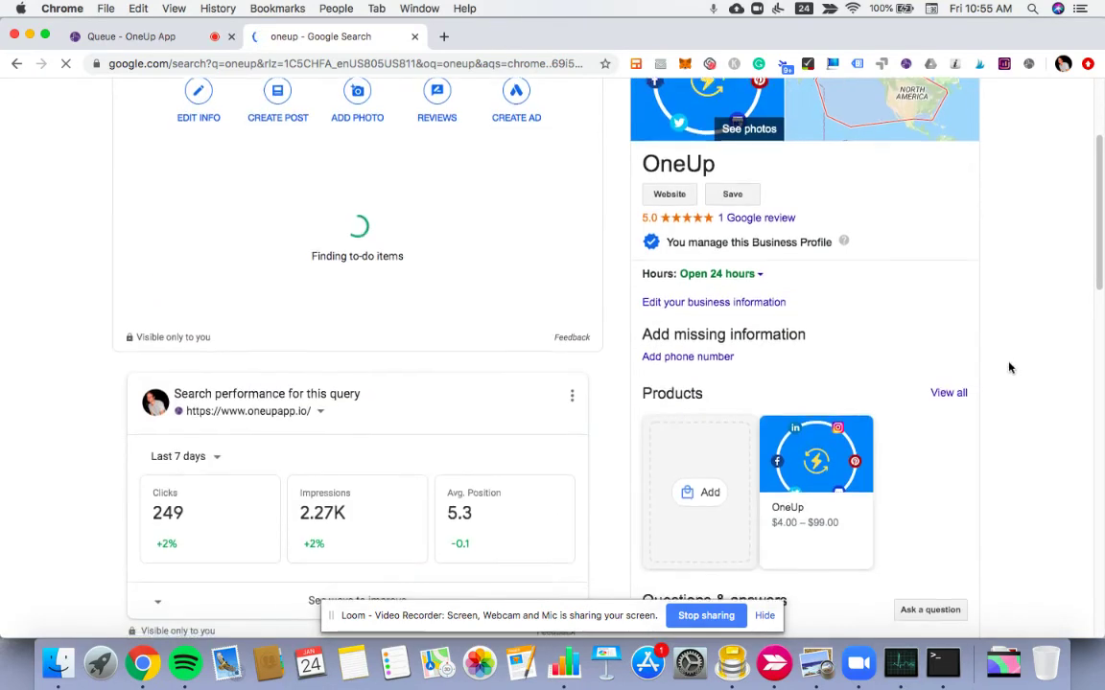
scroll(1009, 367, down, 10)
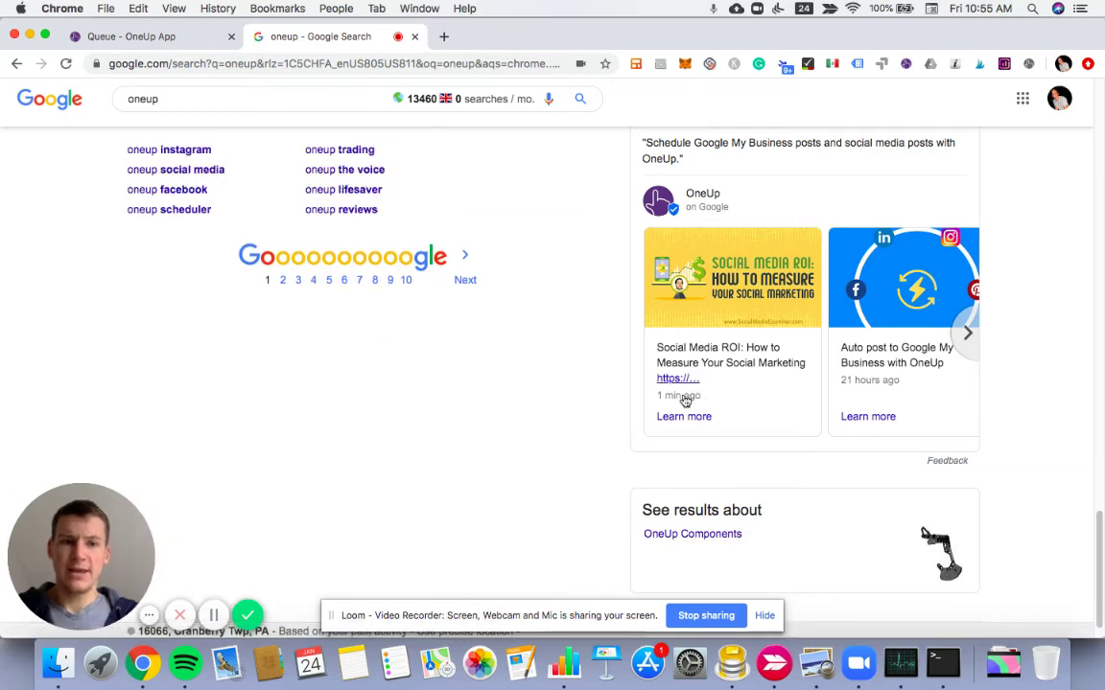
- Open the Social Media ROI post from the business profile and test its Learn more button
click(751, 395)
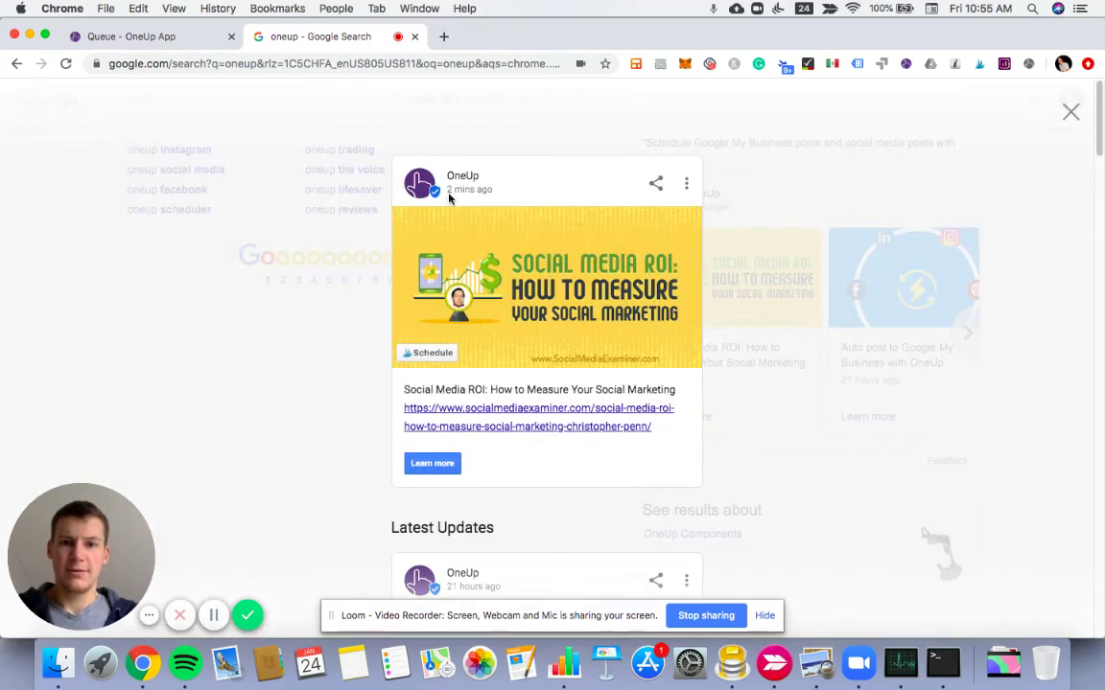
mouse_move(566, 331)
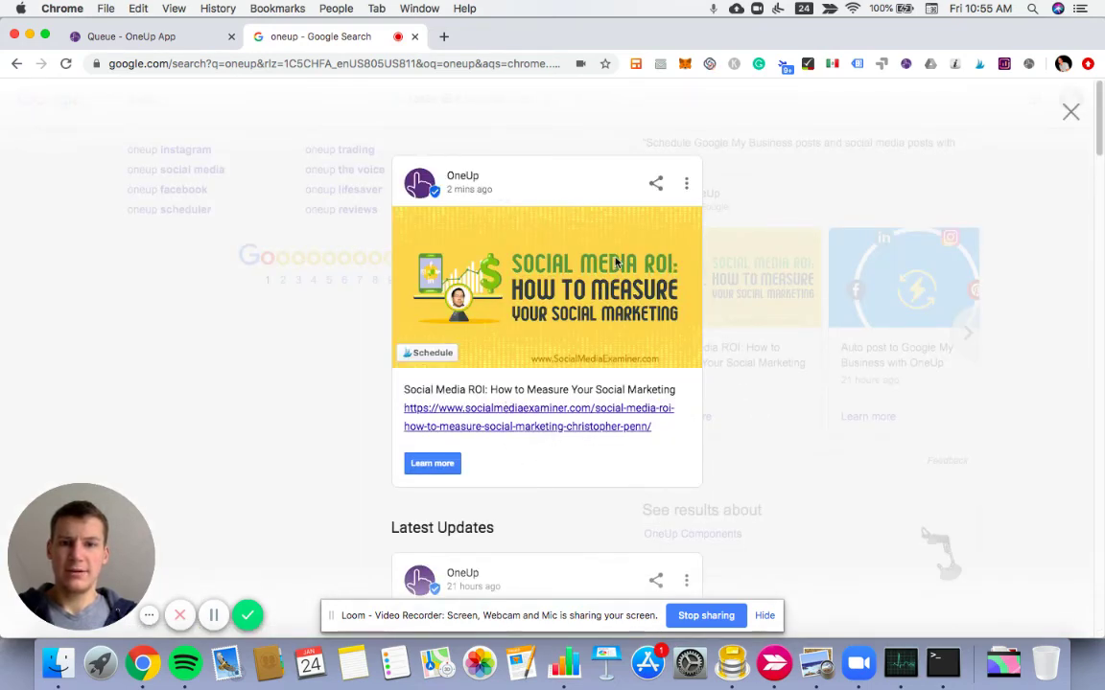
click(432, 468)
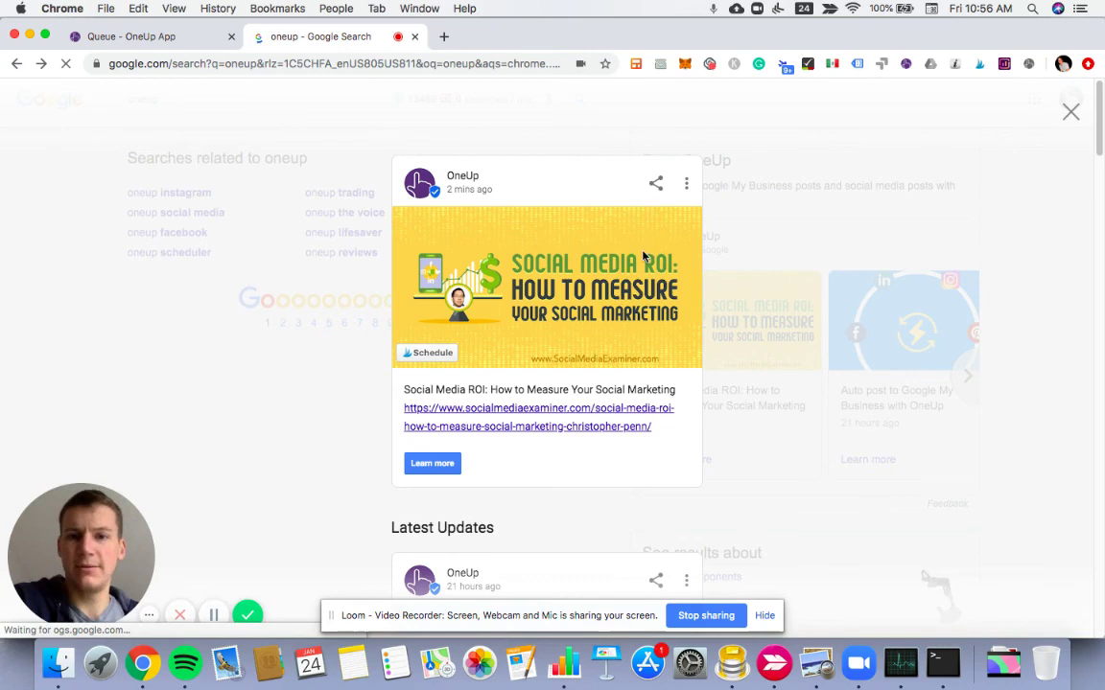
- Compare the Social Media ROI post in the OneUp queue with the live post on Google
click(185, 38)
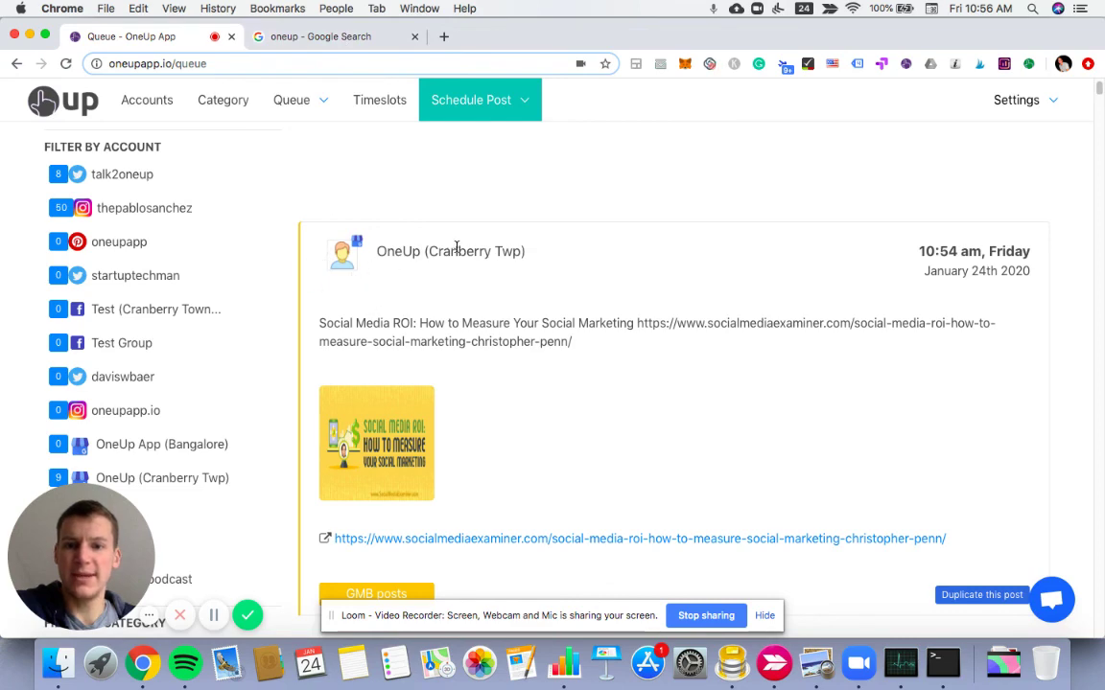
click(363, 42)
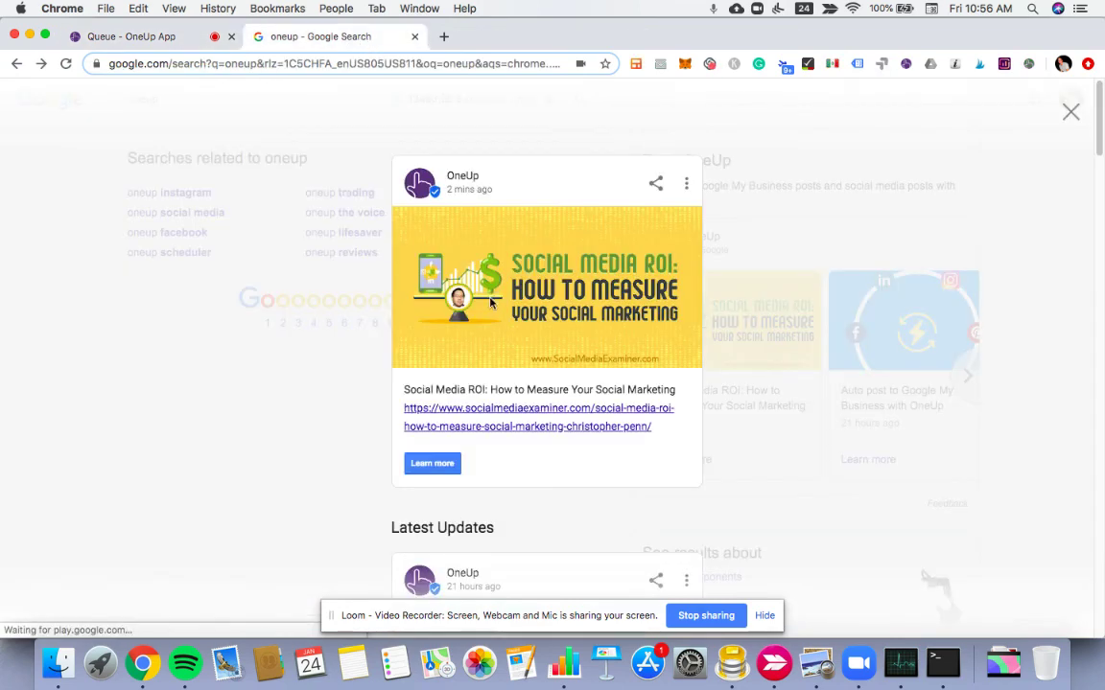